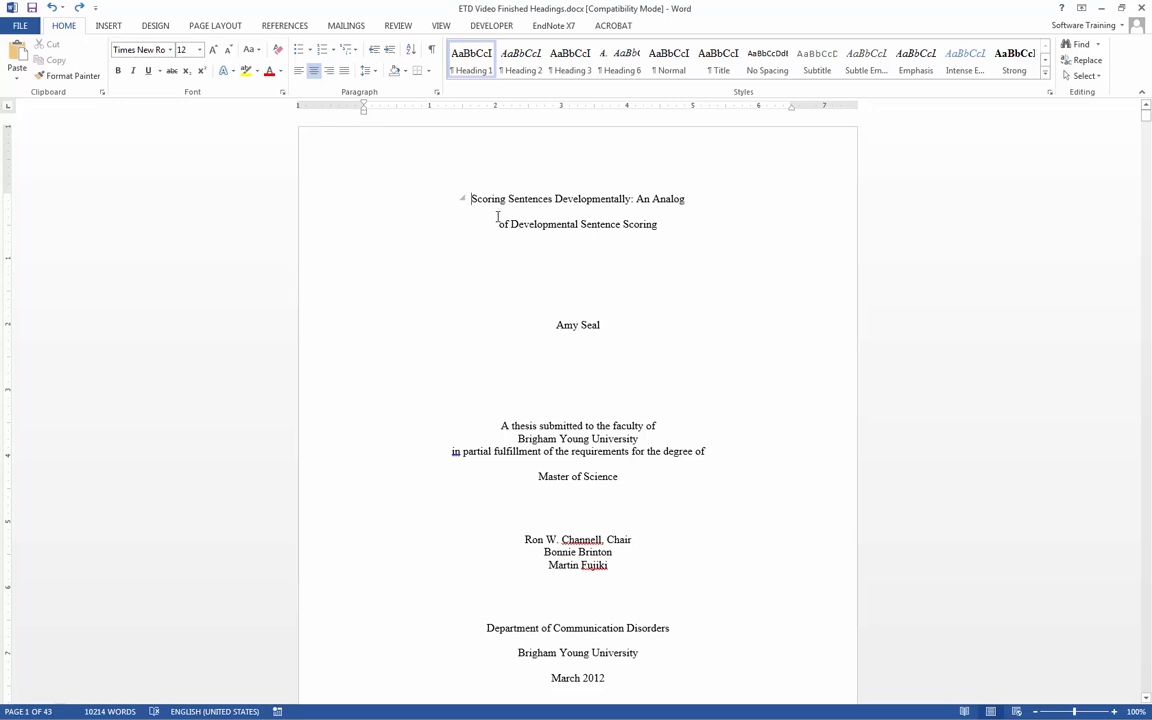
- Display the Navigation pane with the document headings and show the paragraph and formatting marks
click(441, 27)
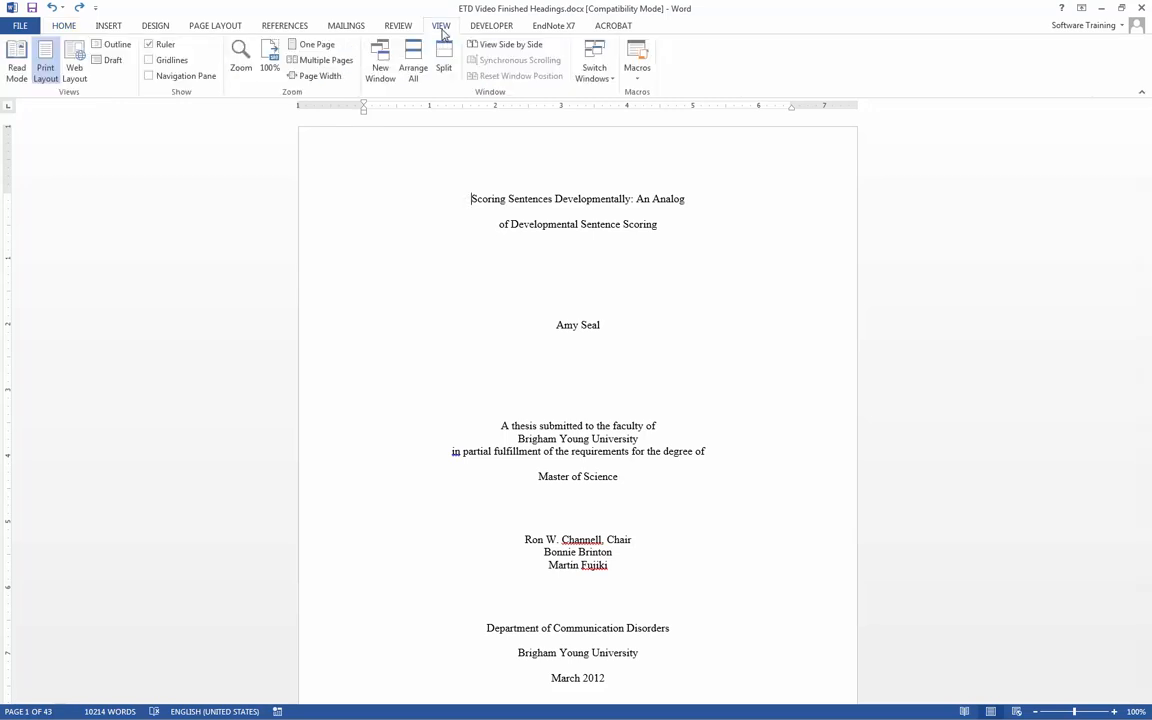
click(148, 76)
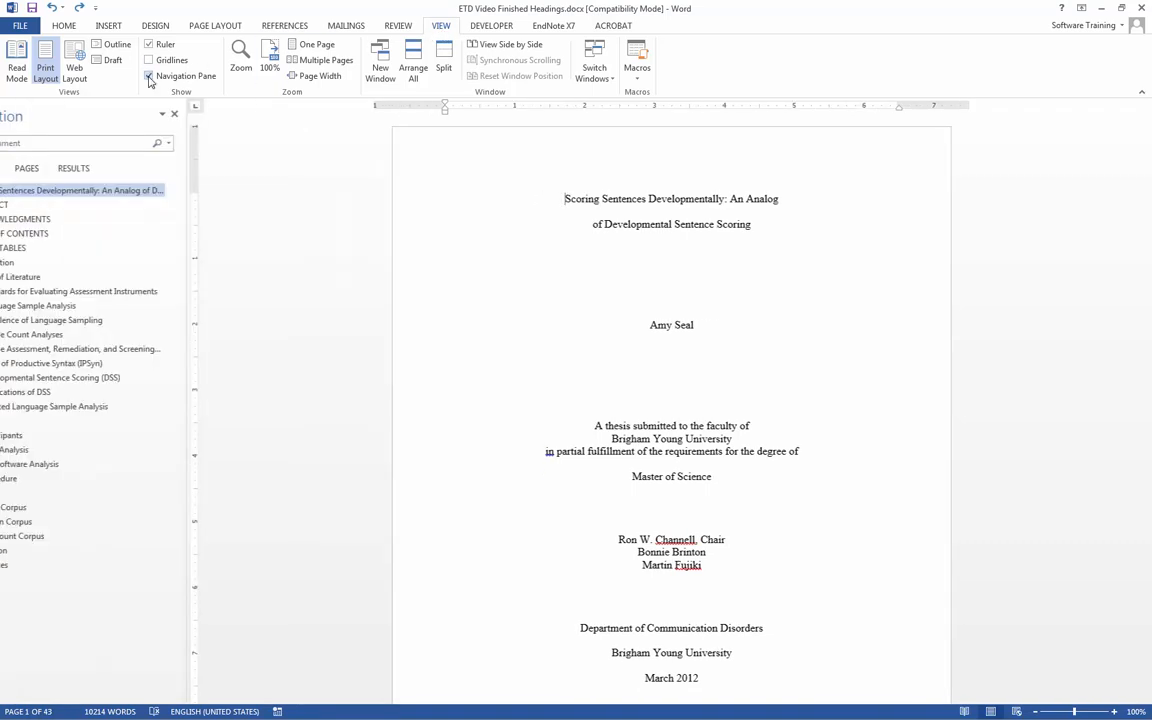
click(63, 26)
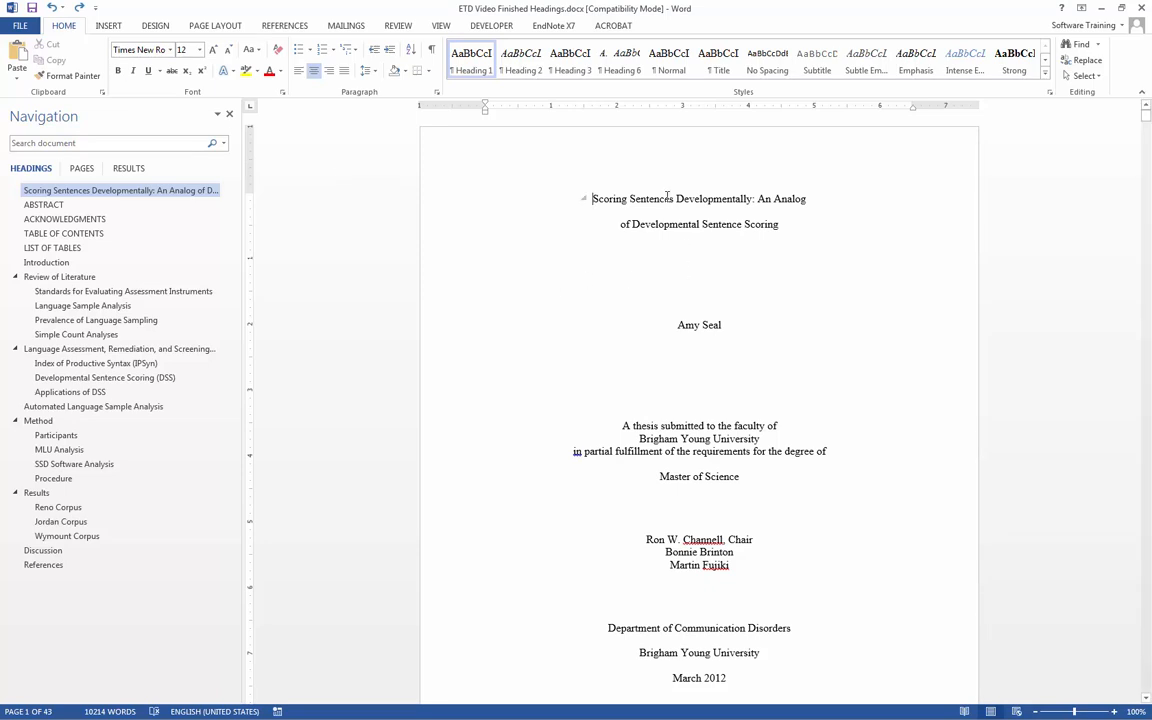
click(432, 51)
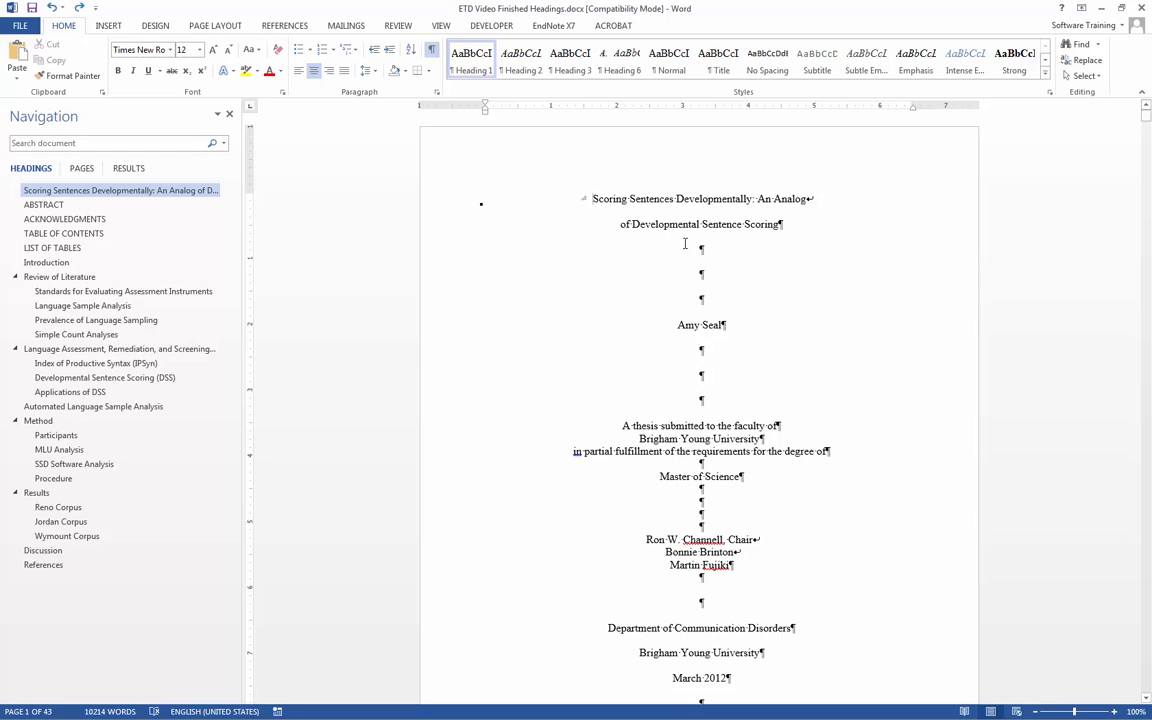
- Insert a continuous section break directly before the TABLE OF CONTENTS heading
scroll(685, 243, down, 5)
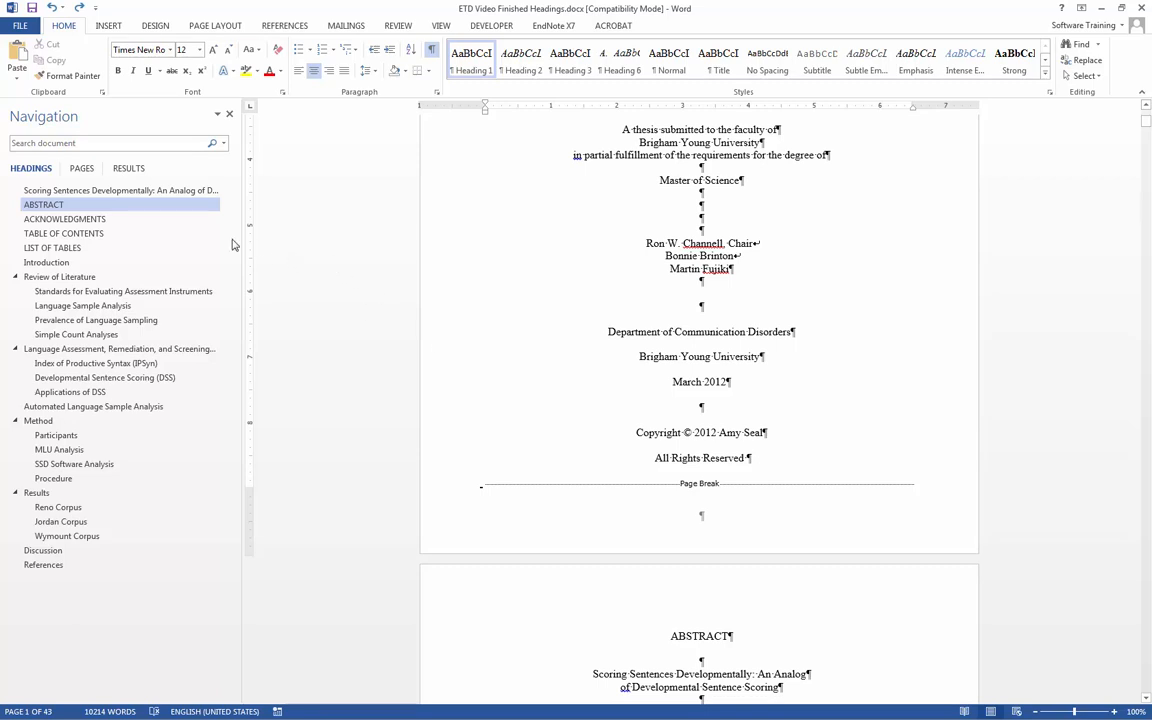
click(77, 236)
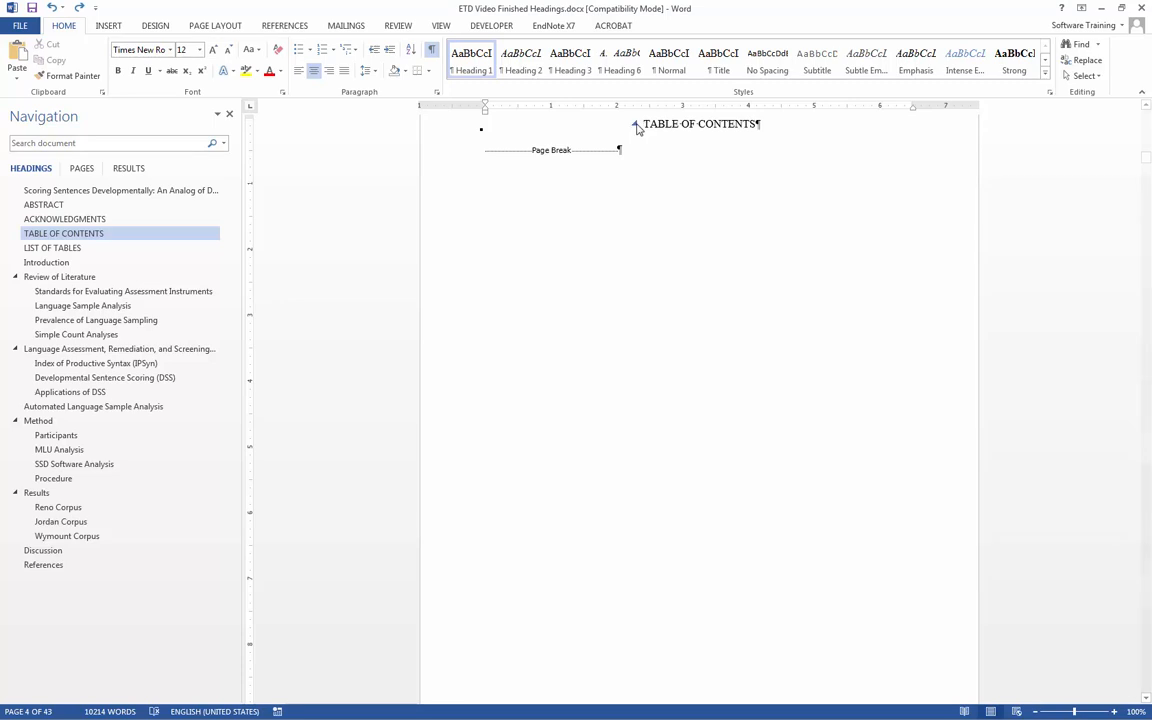
click(207, 31)
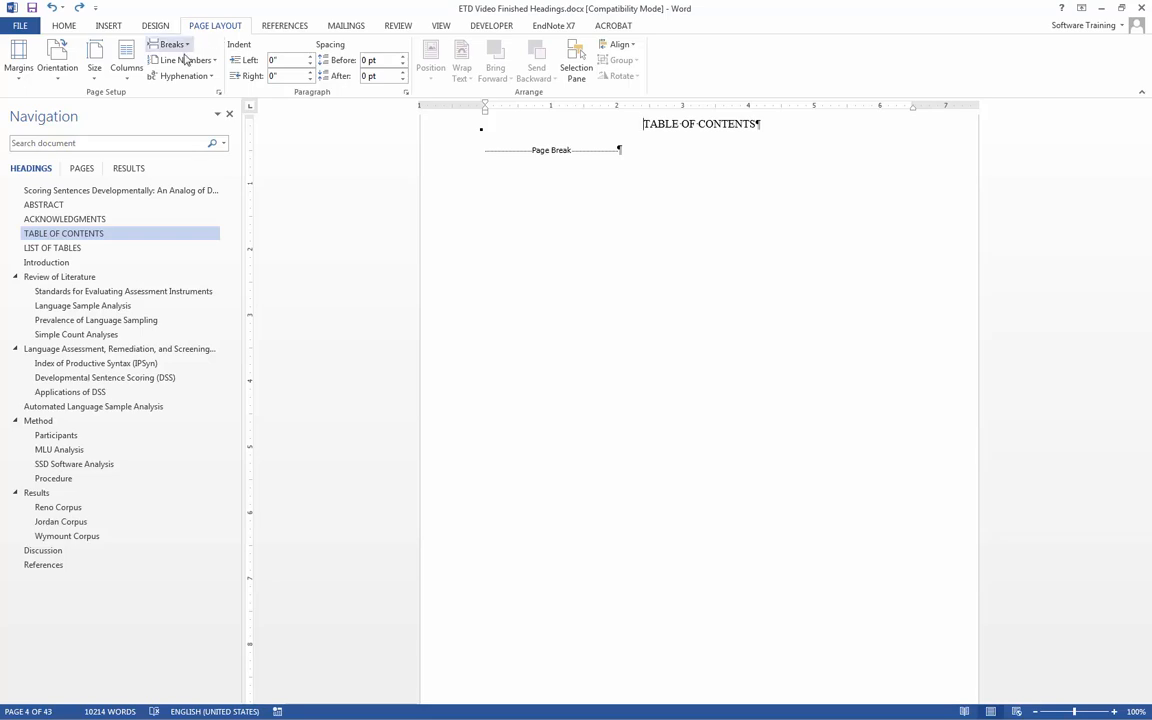
click(180, 45)
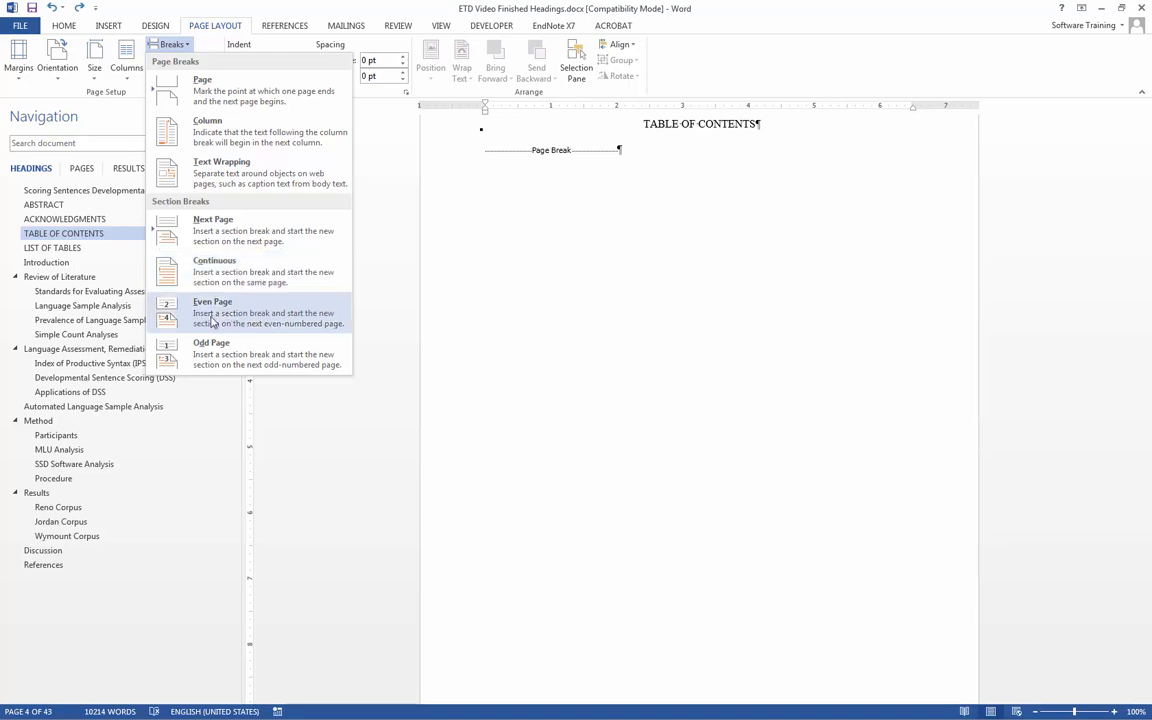
click(230, 280)
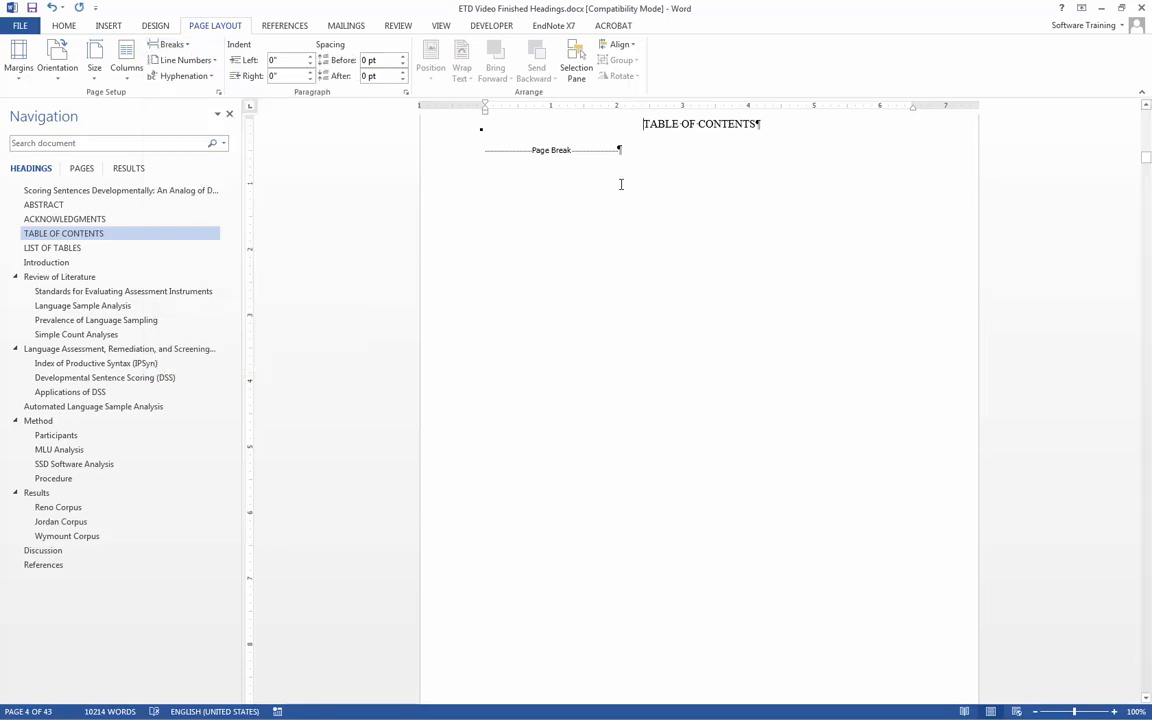
scroll(617, 207, up, 9)
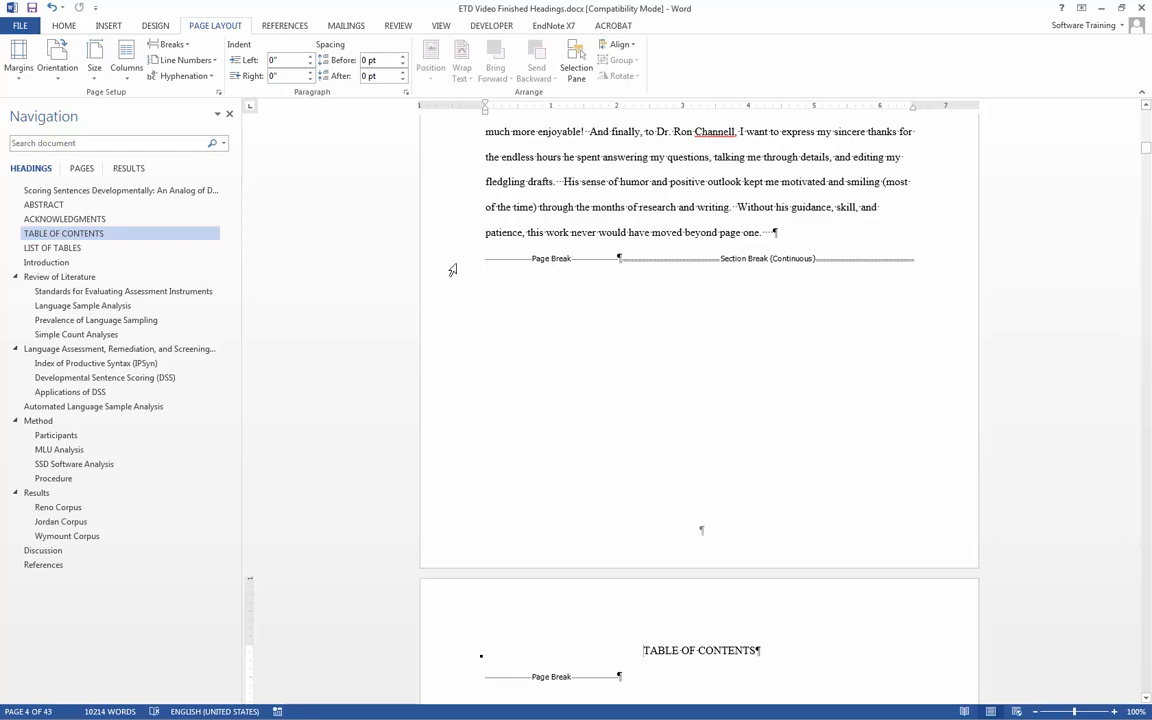
- Insert a continuous section break directly before the Introduction heading
click(123, 263)
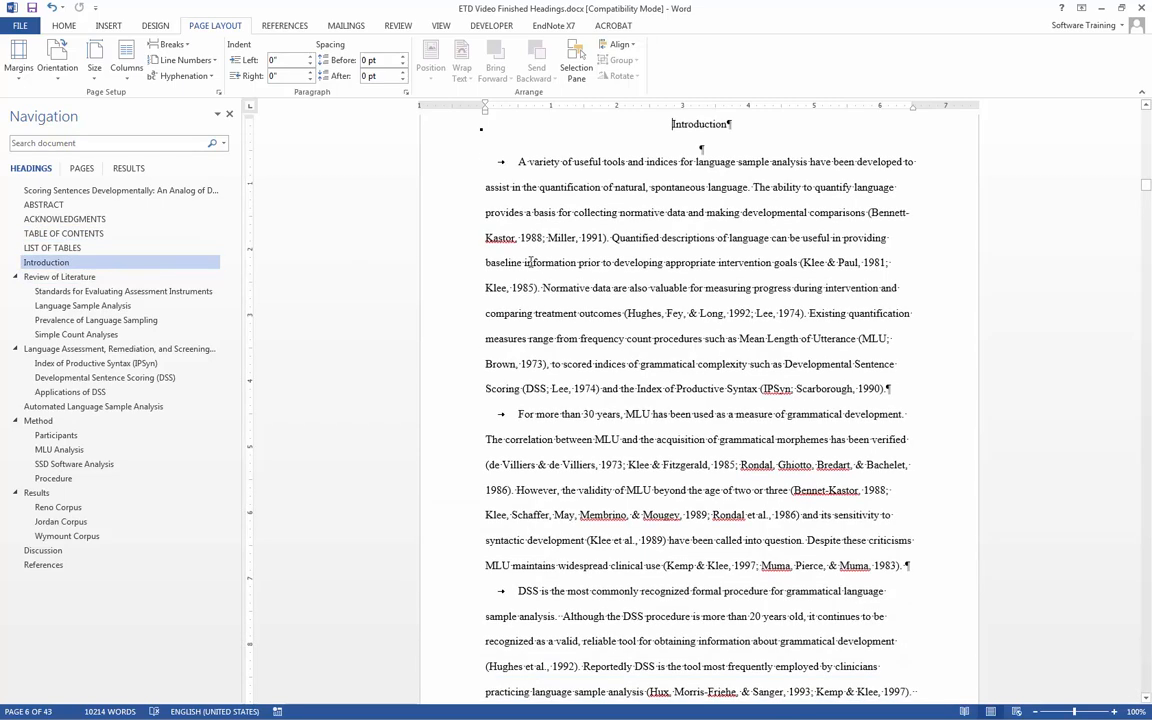
click(168, 44)
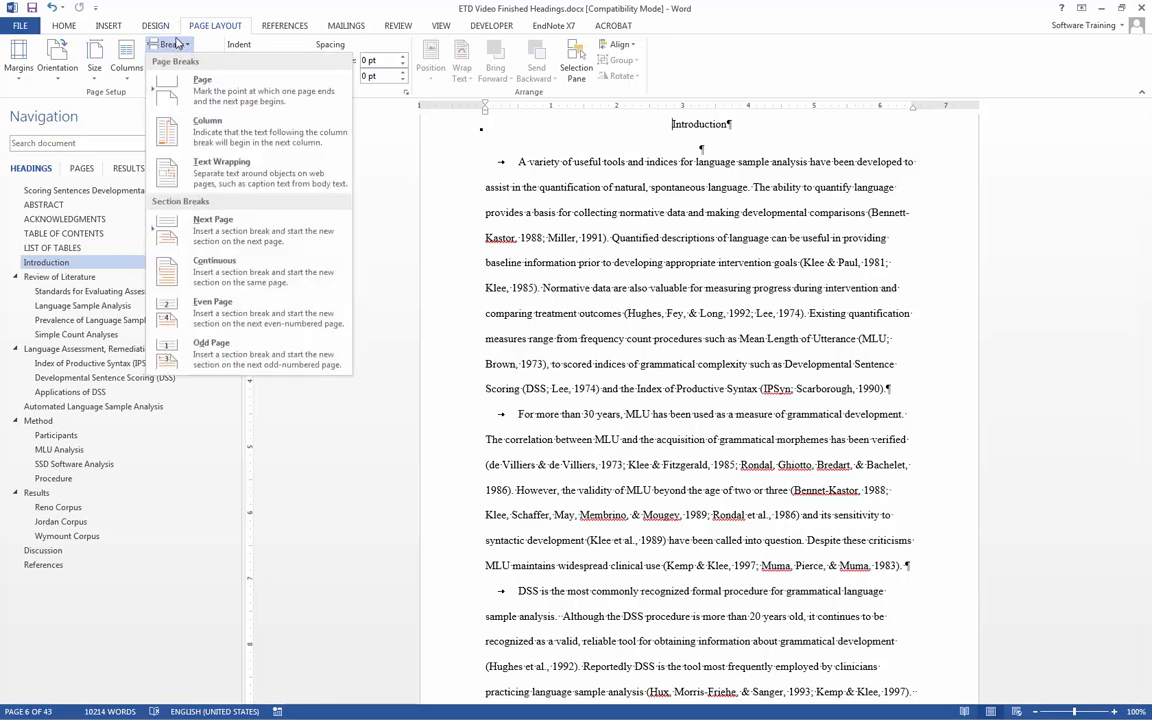
click(214, 263)
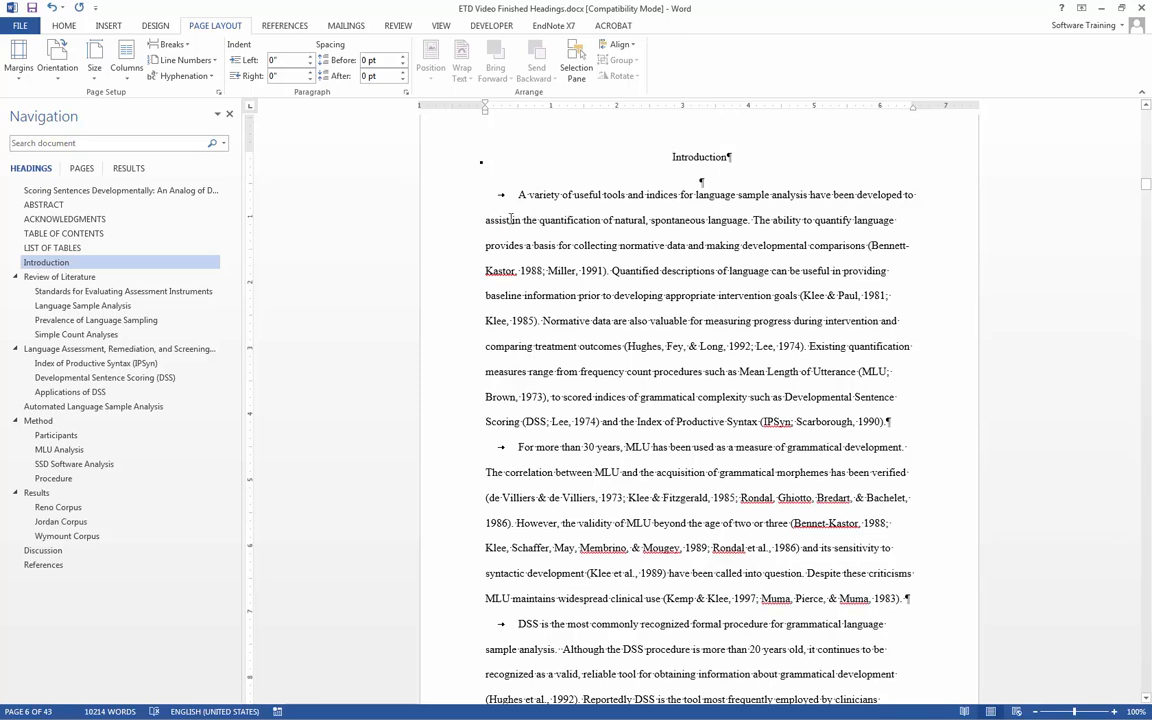
scroll(585, 259, up, 10)
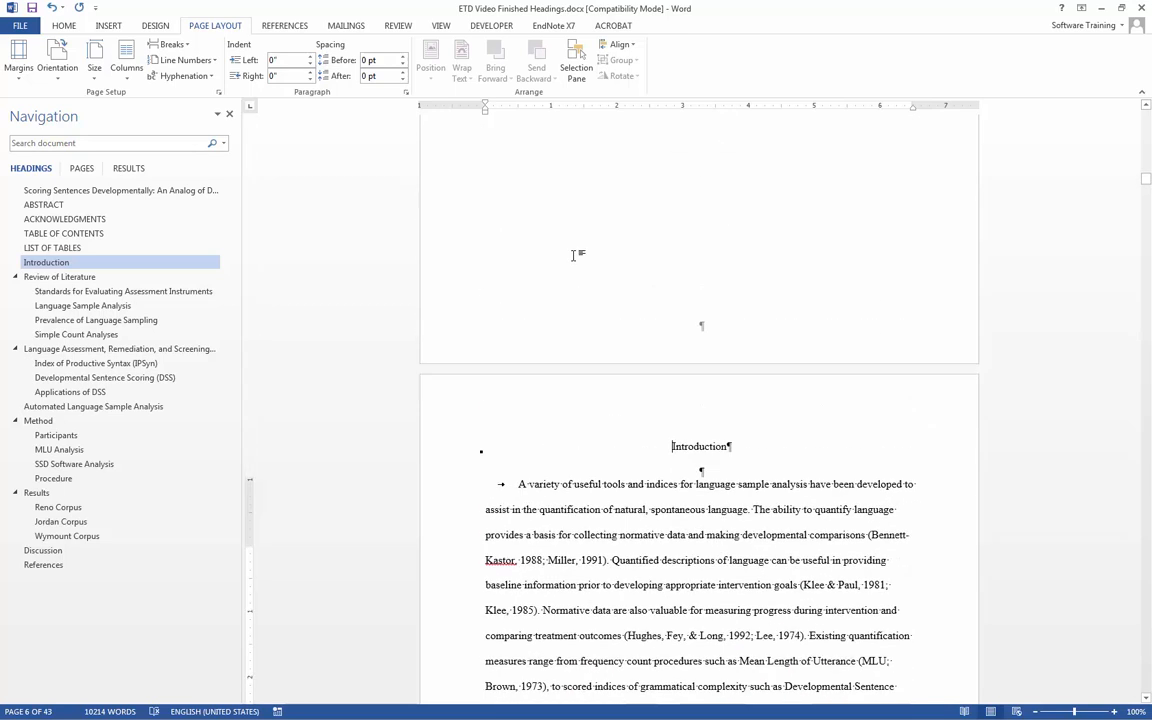
click(481, 217)
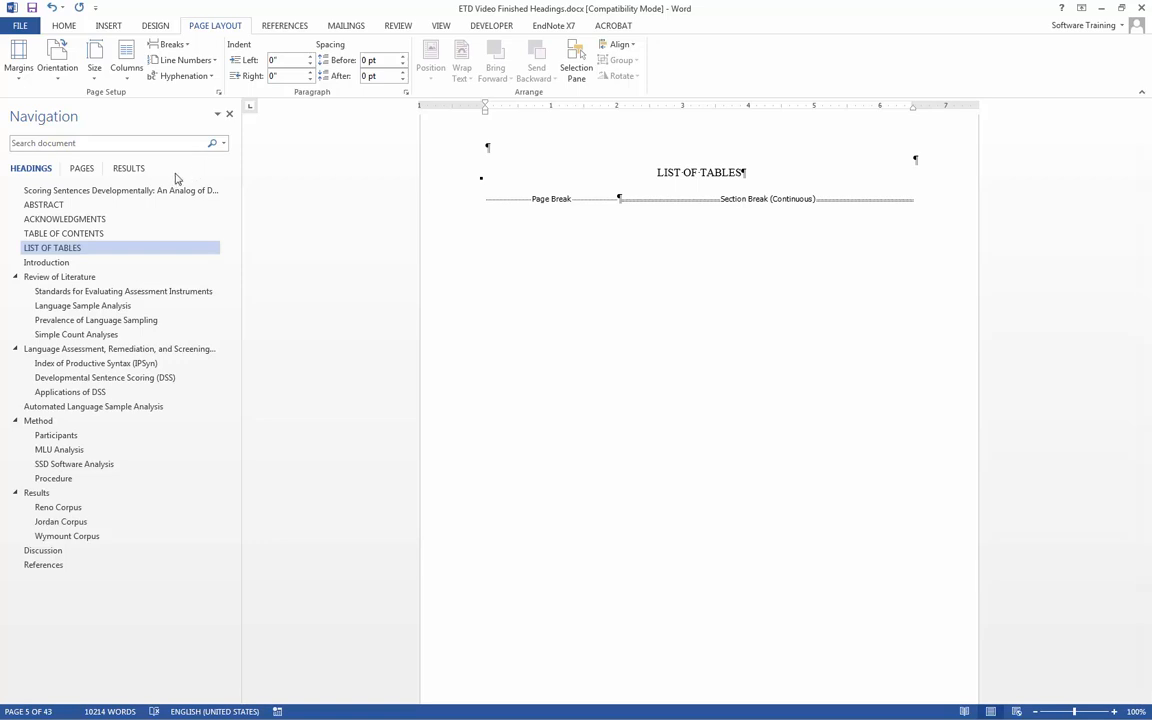
- Unlink the Section 2 footer on the table of contents page from the previous section
click(90, 236)
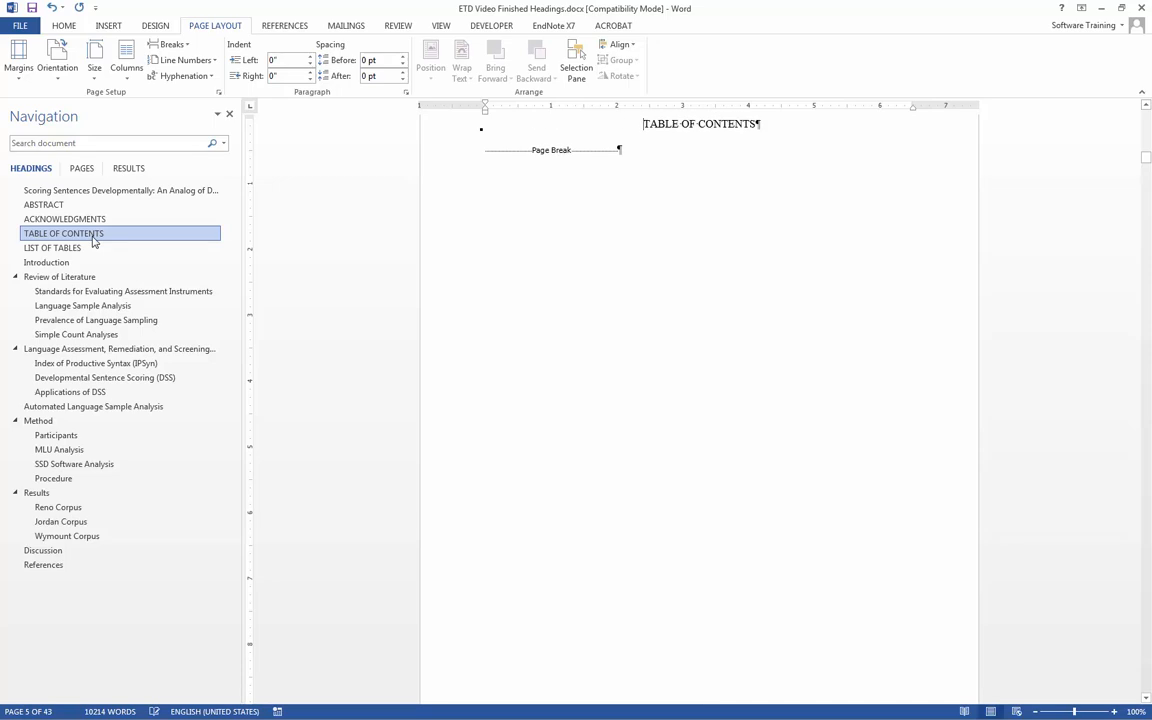
scroll(779, 378, down, 6)
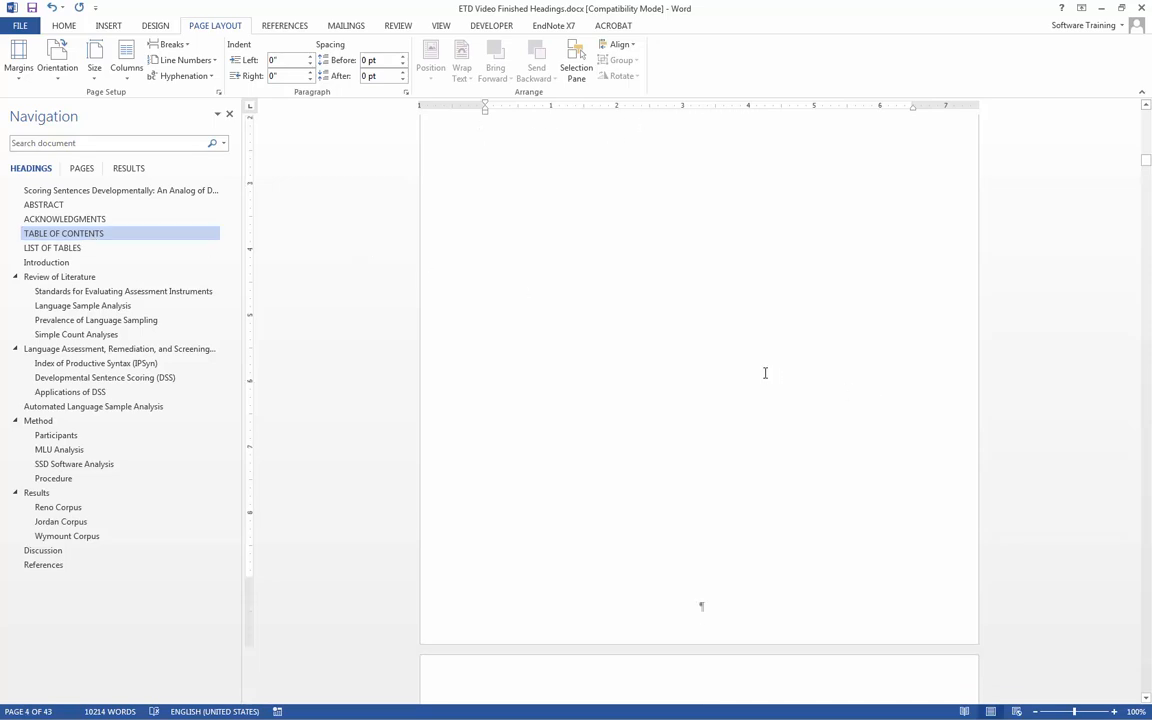
scroll(763, 450, down, 5)
scroll(762, 452, up, 5)
scroll(744, 400, down, 1)
double_click(744, 381)
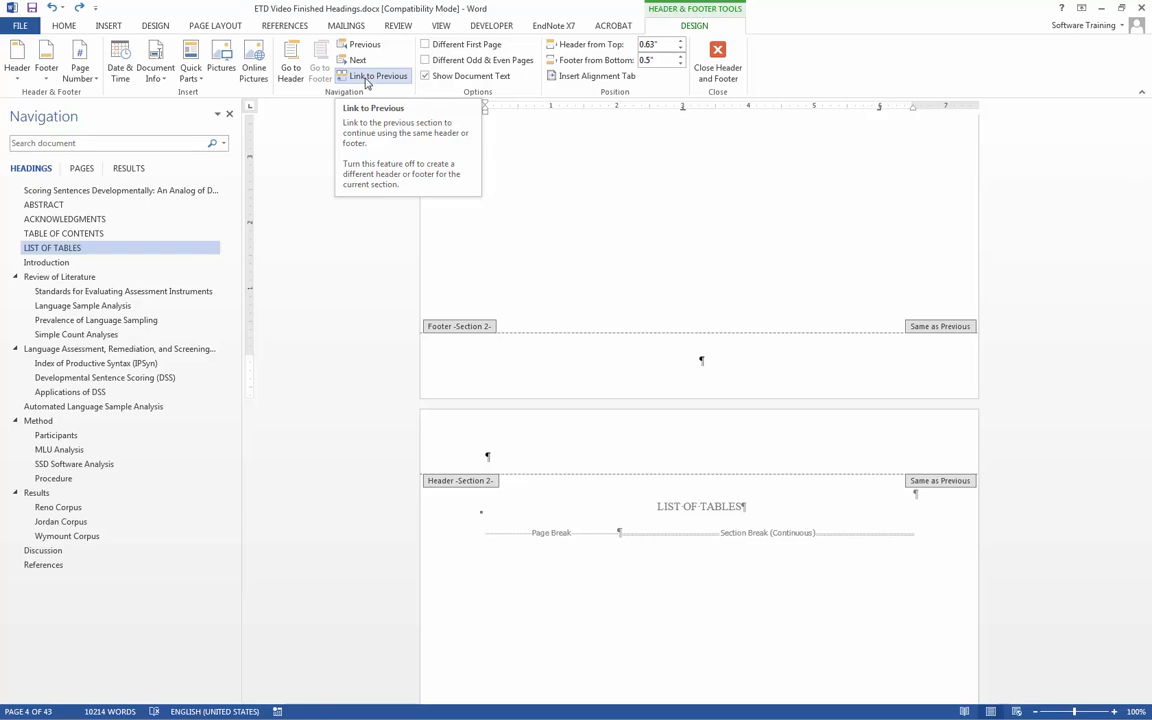
click(357, 77)
scroll(556, 337, down, 1)
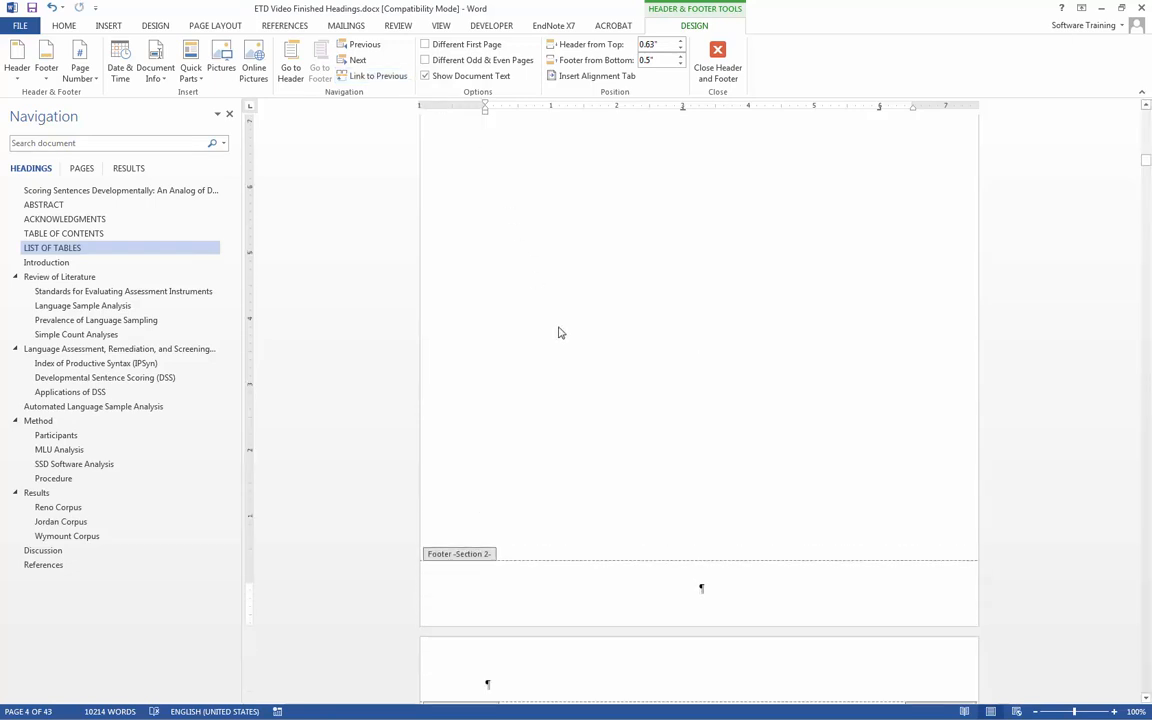
- Unlink the Section 3 footer on the first Introduction page from the previous section
click(92, 266)
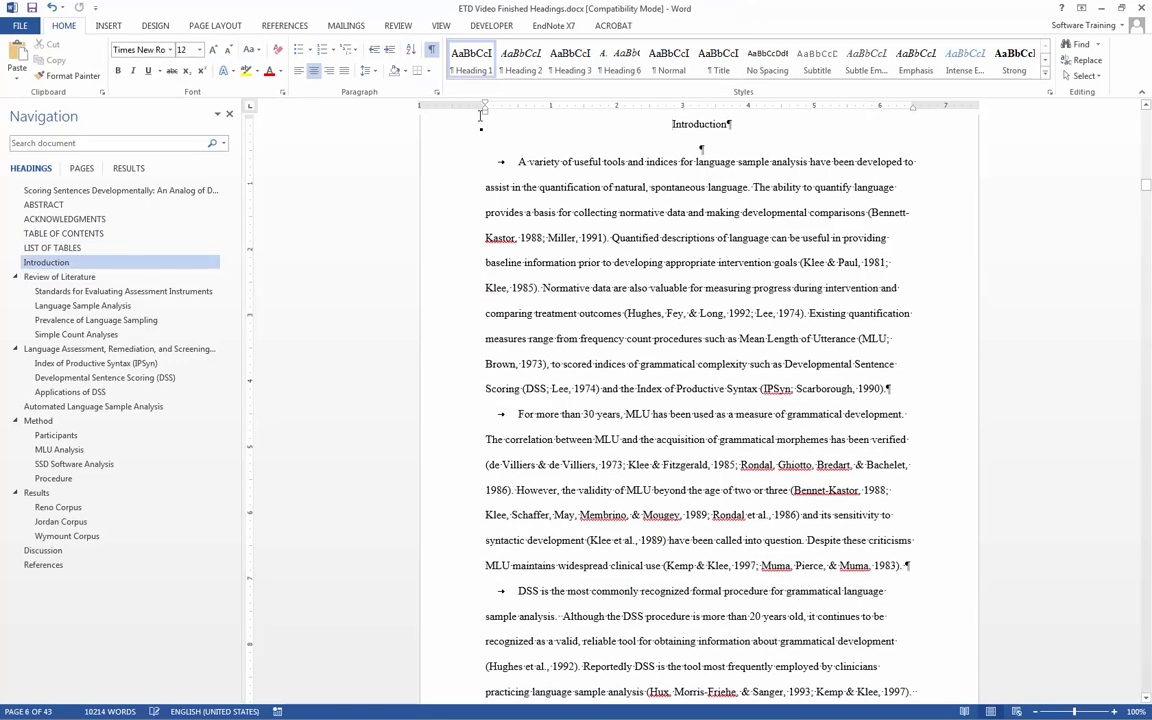
scroll(647, 474, down, 4)
double_click(647, 474)
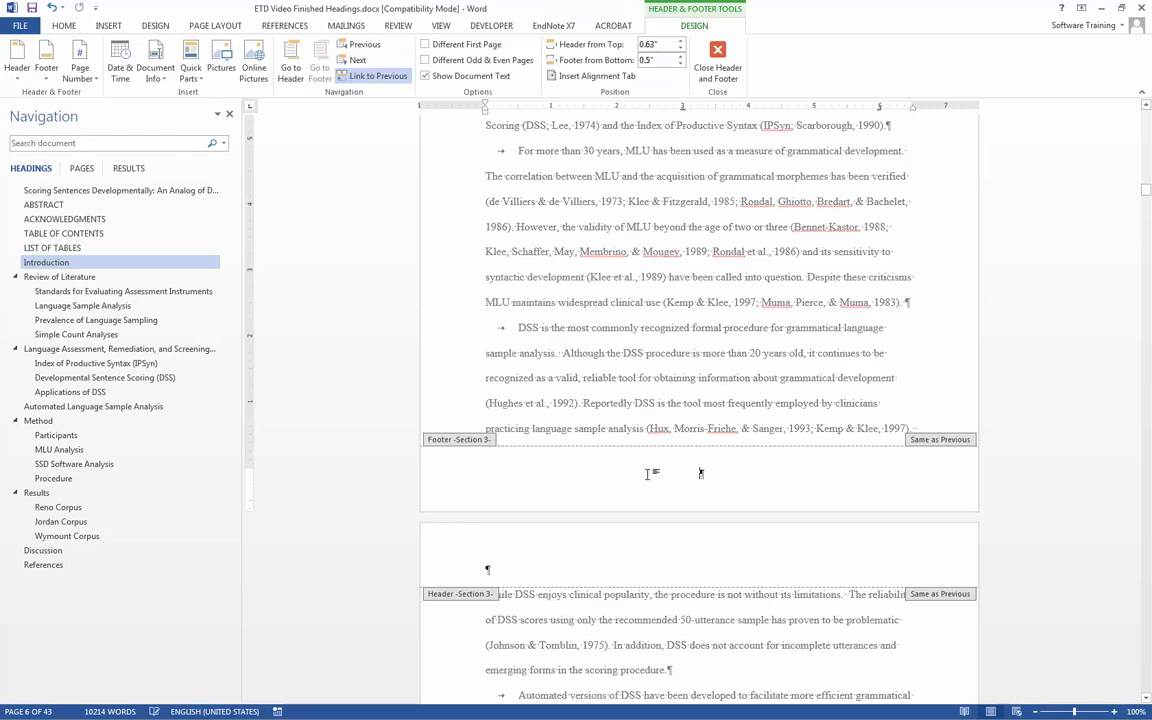
click(363, 78)
scroll(494, 228, up, 3)
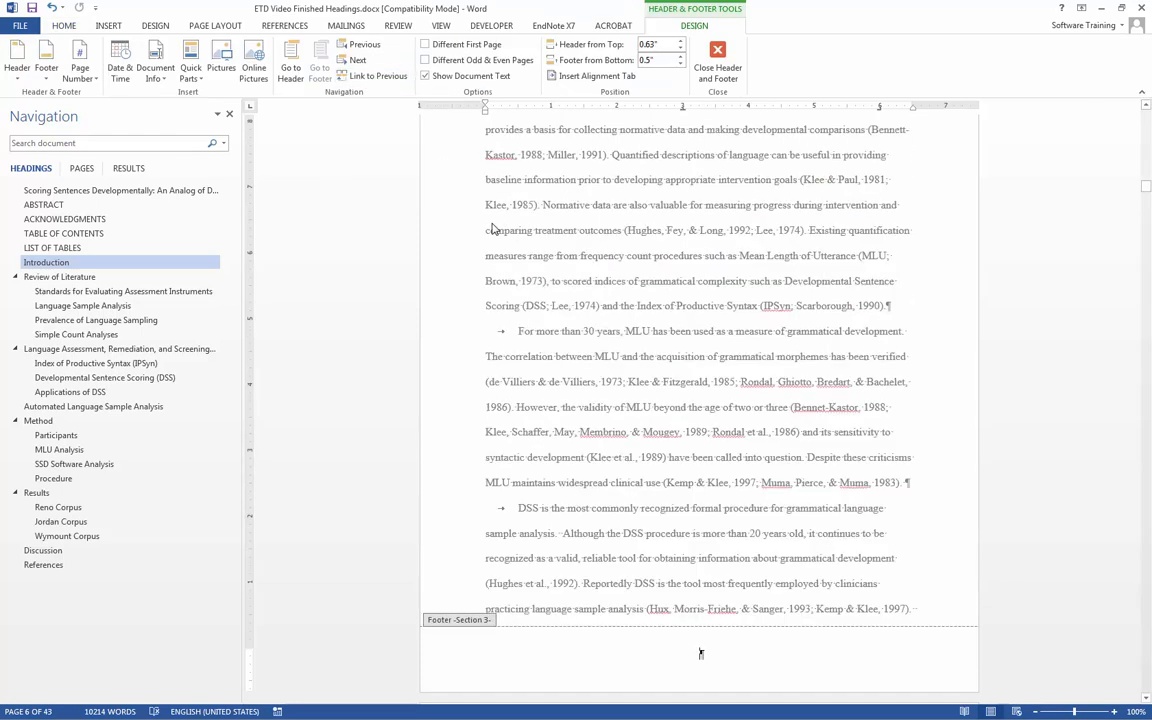
- Format the Section 2 footer's page numbers as lowercase Roman numerals (i, ii, iii, ...) starting at iv
click(88, 234)
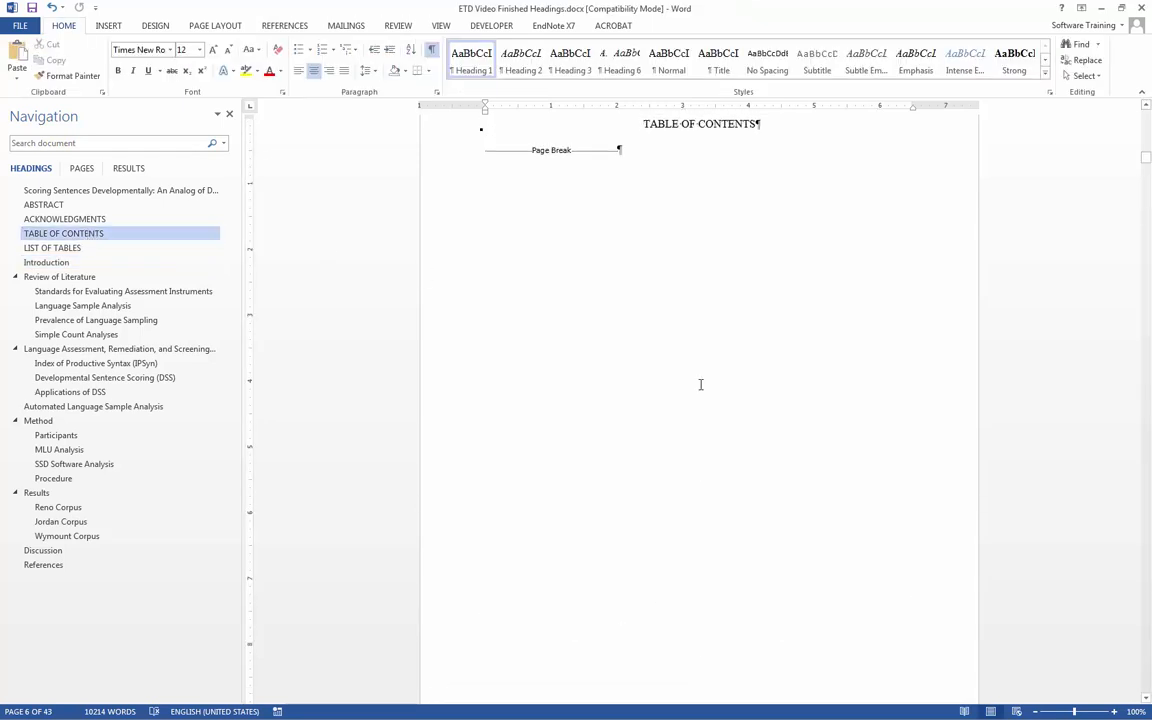
scroll(700, 385, down, 2)
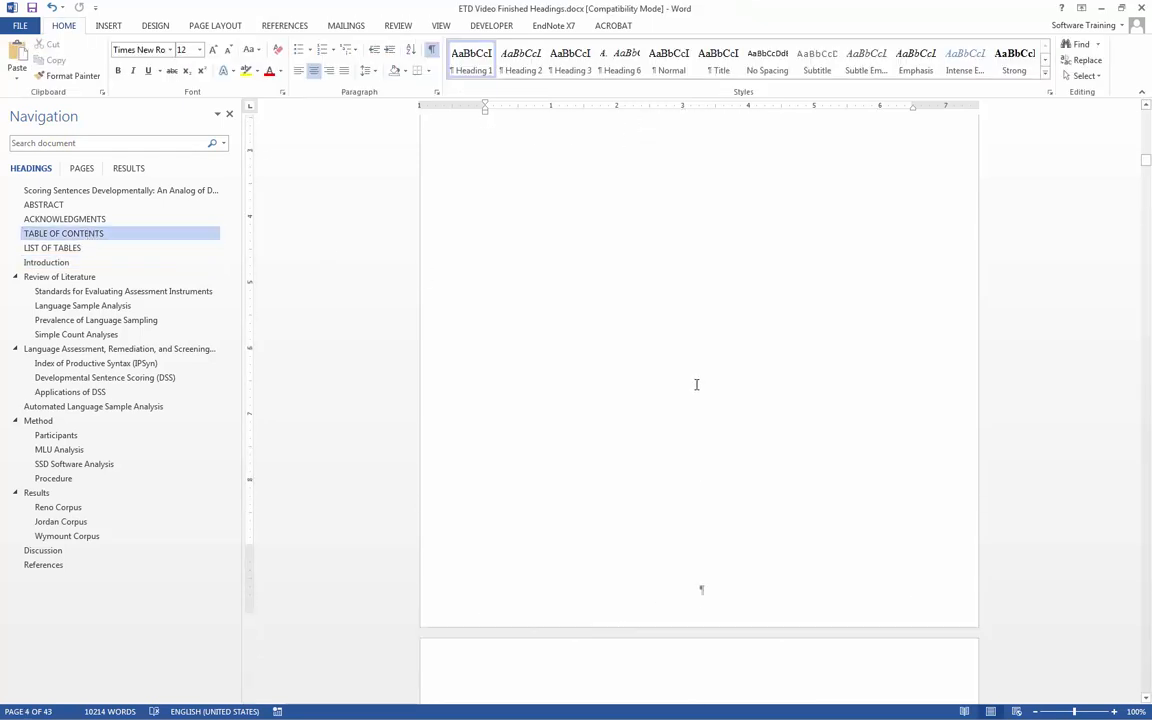
click(620, 594)
scroll(625, 578, down, 3)
scroll(625, 573, up, 3)
scroll(643, 576, down, 3)
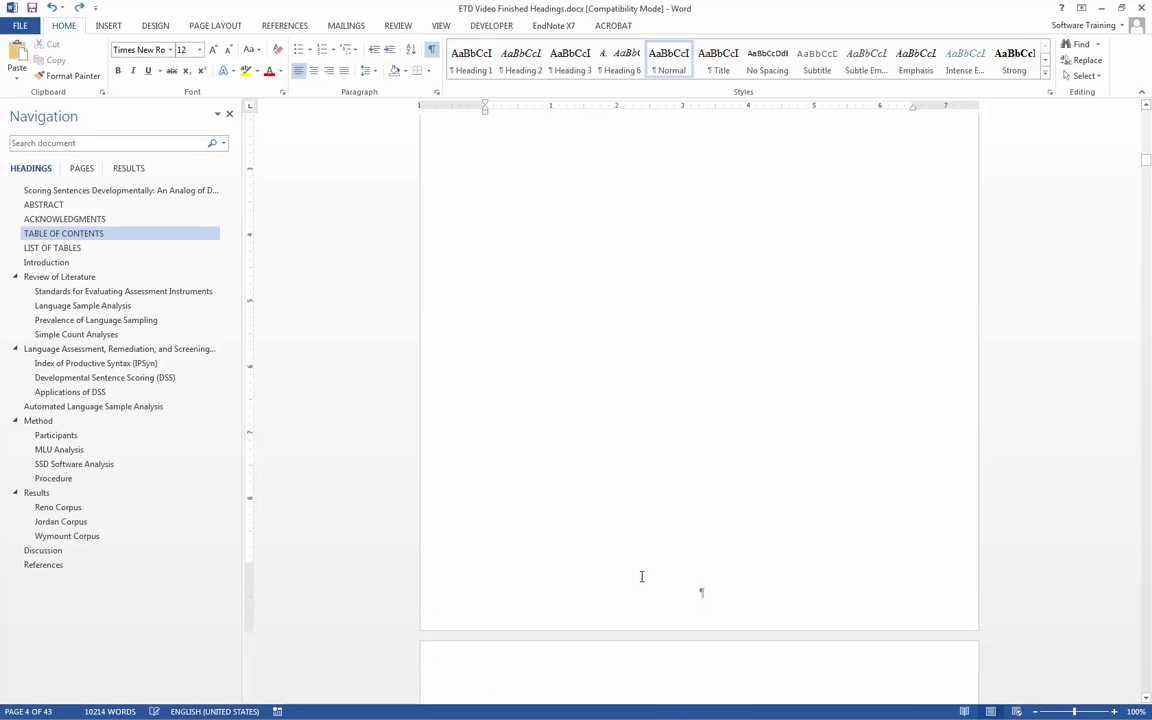
double_click(735, 607)
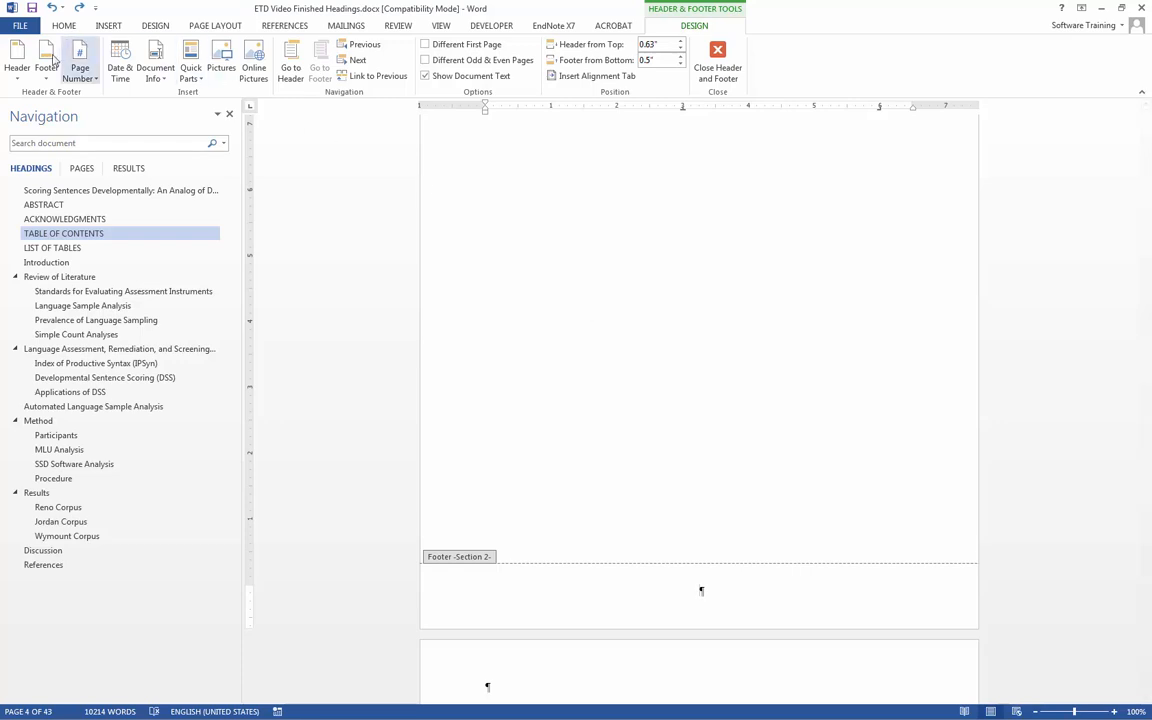
click(77, 63)
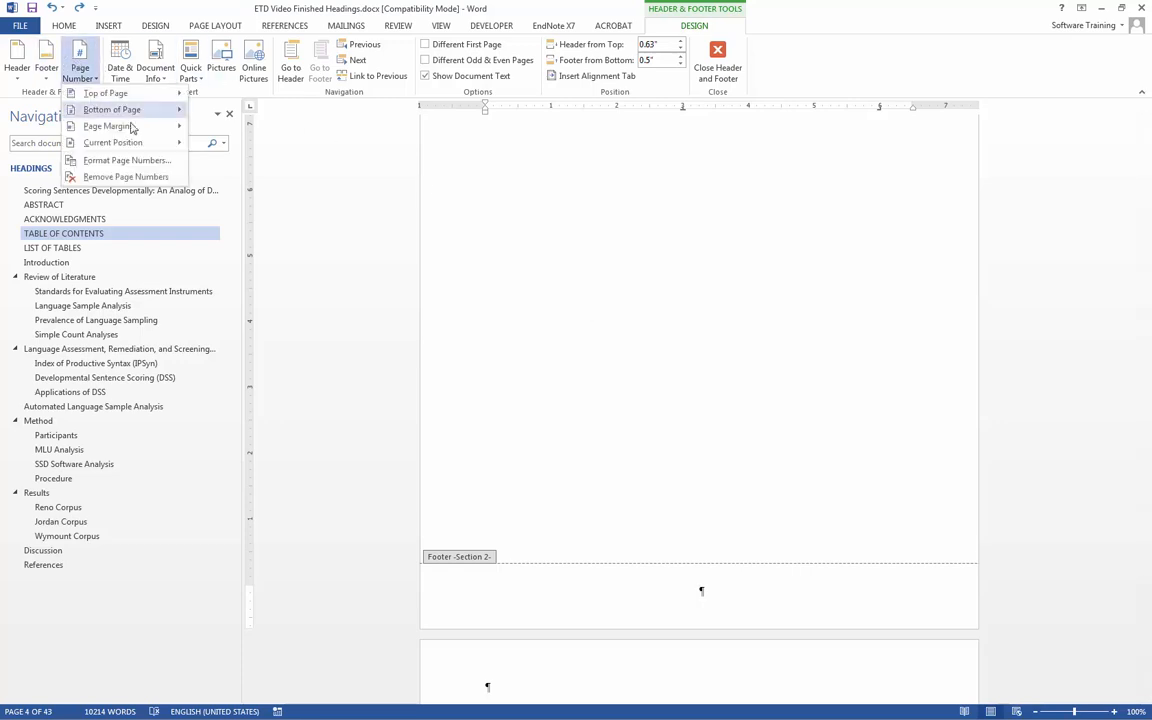
click(130, 160)
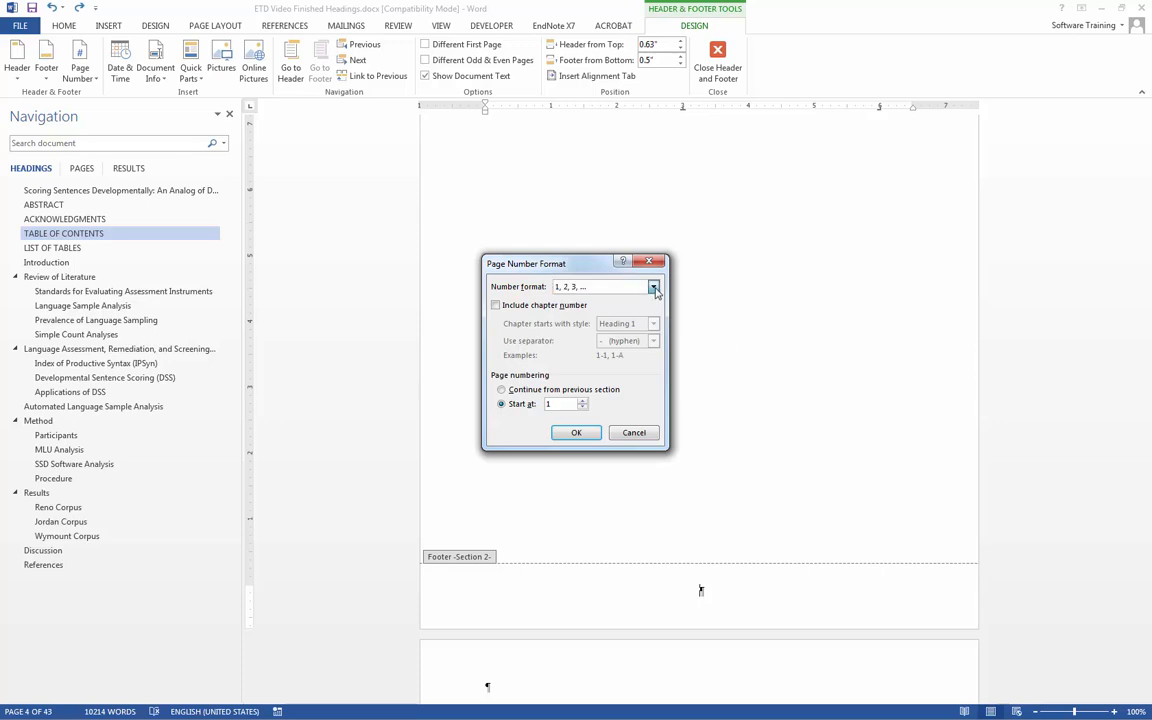
click(655, 288)
click(615, 328)
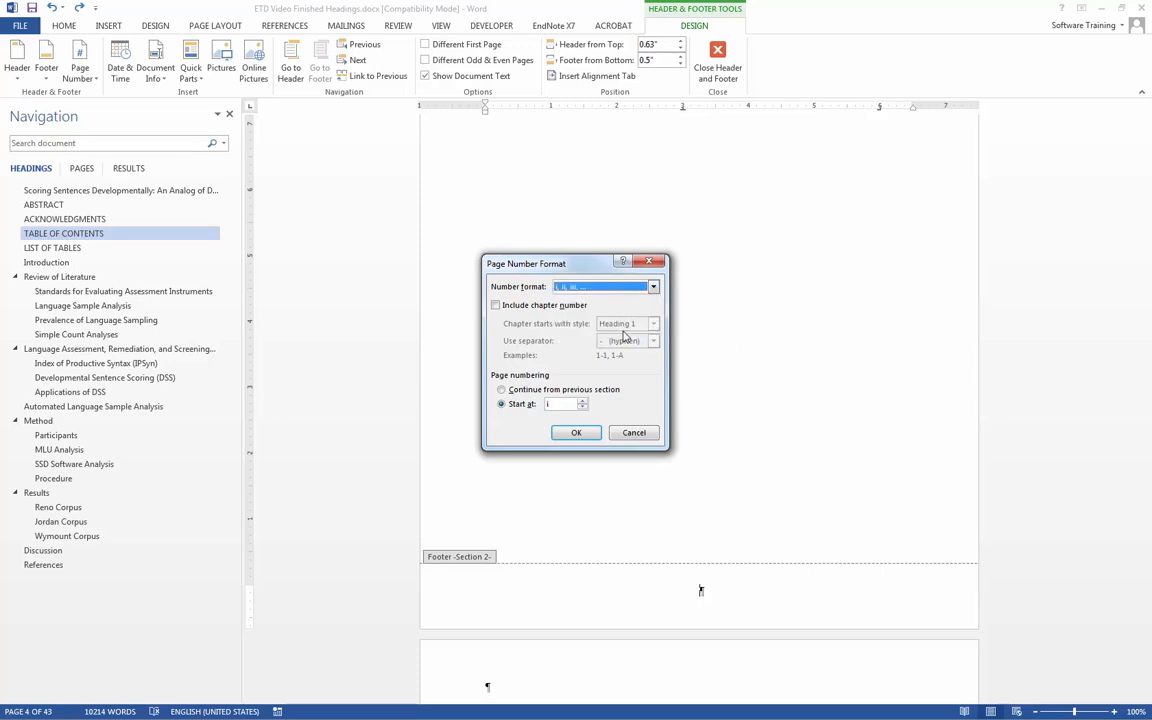
click(583, 401)
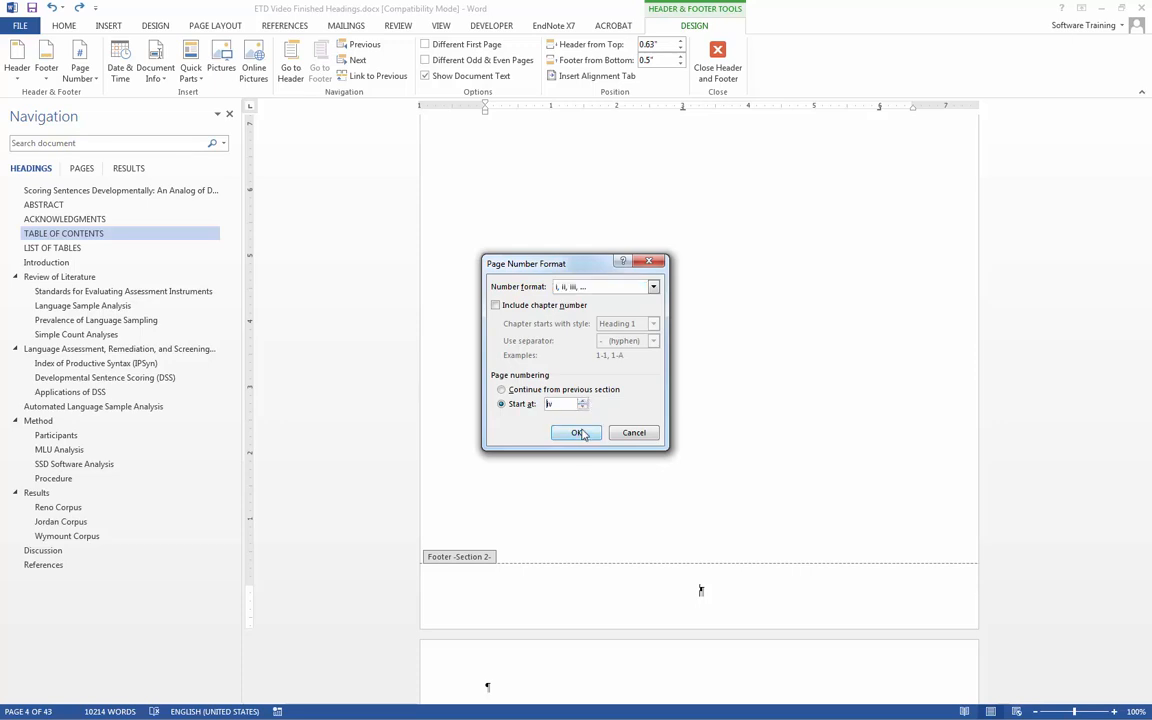
click(578, 433)
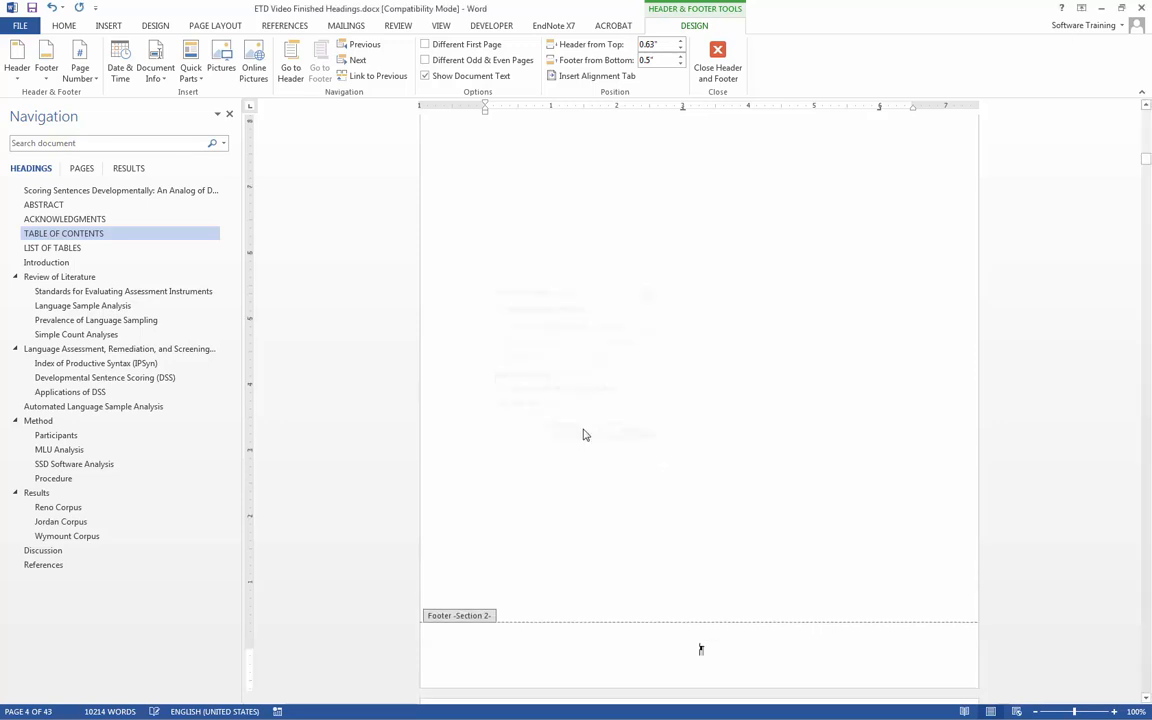
- Insert a Plain Number 3 page number at the bottom of the Section 2 pages and review the neighbouring footers
click(80, 77)
mouse_move(110, 109)
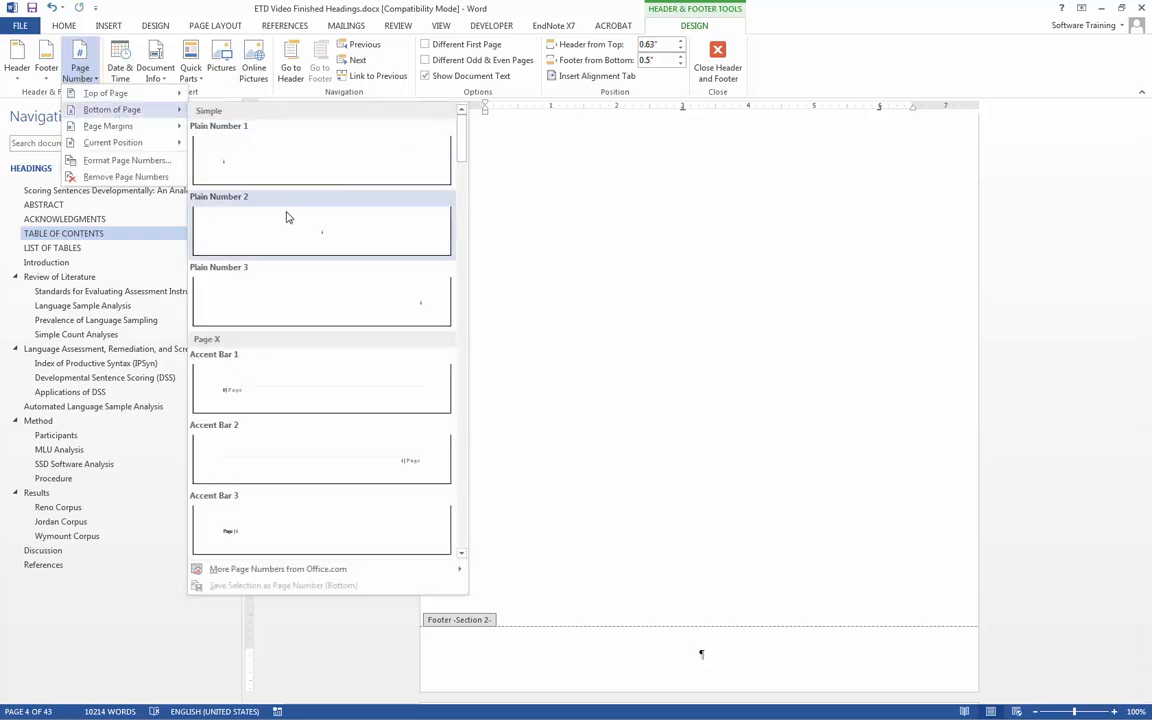
click(390, 312)
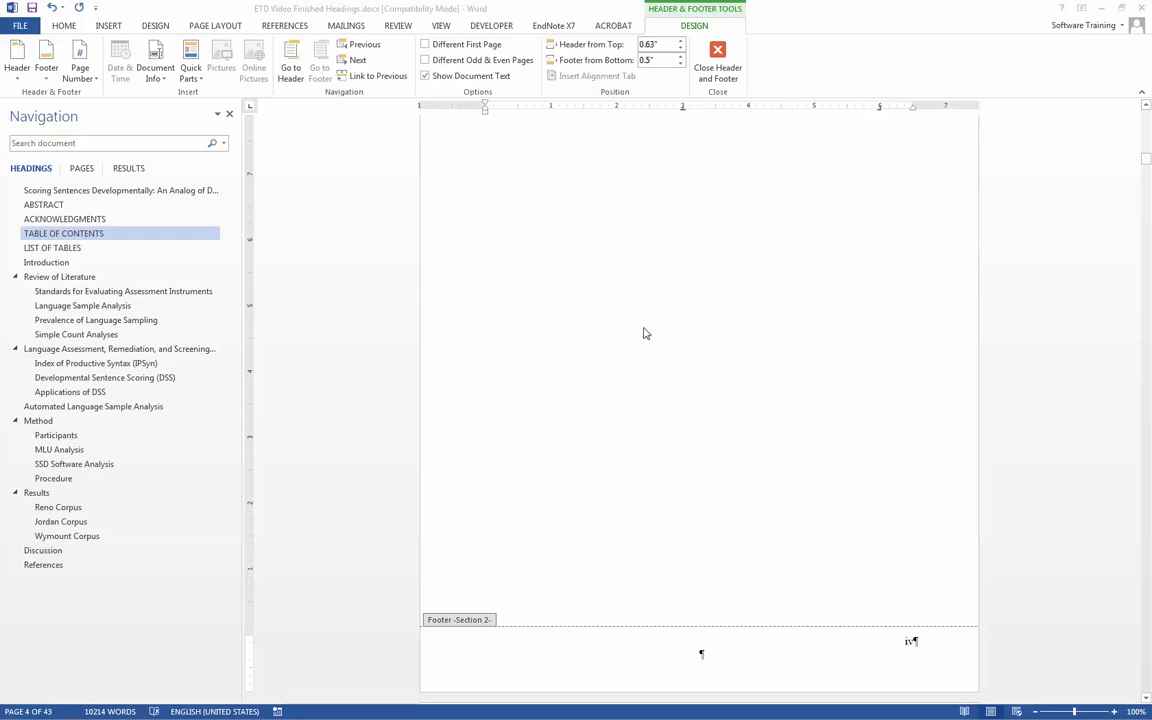
scroll(643, 334, up, 5)
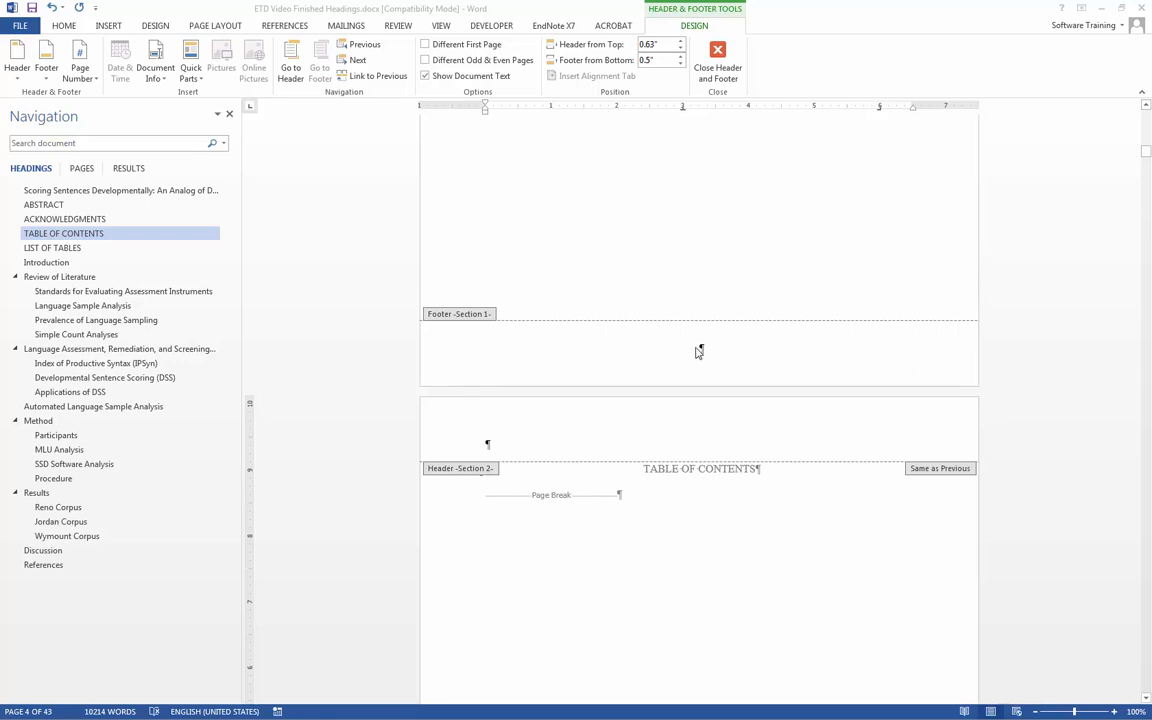
scroll(612, 347, down, 15)
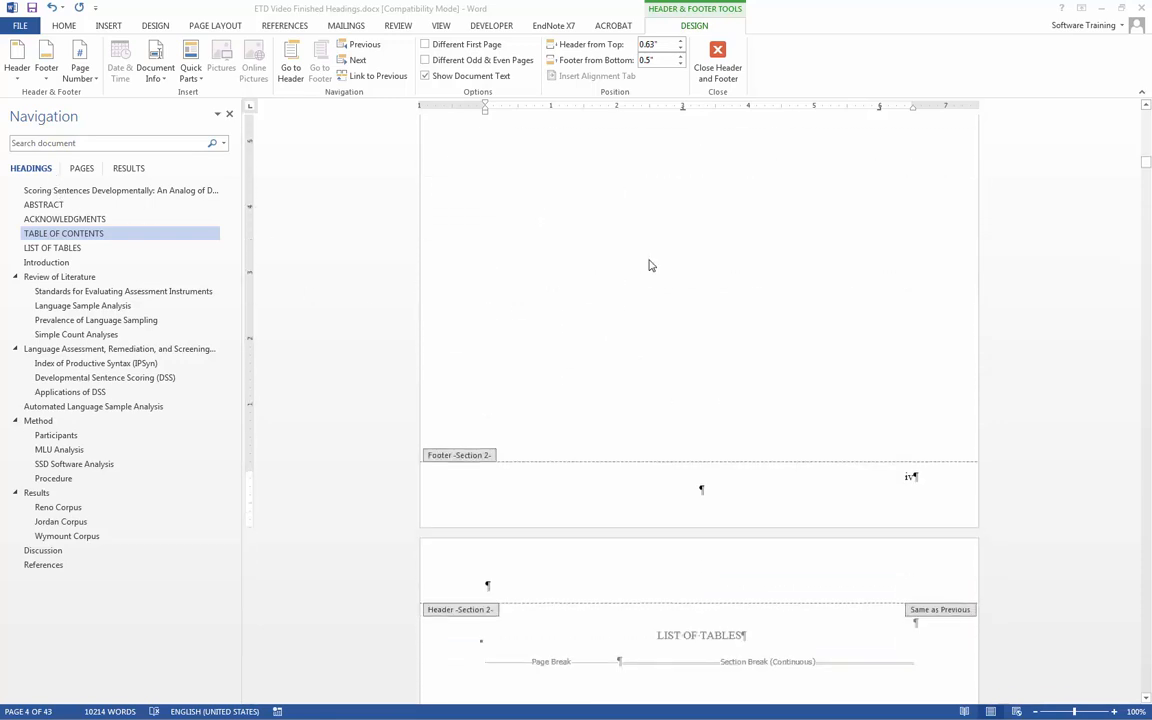
- Format the Section 3 footer's page numbers on the first Introduction page as 1, 2, 3, ... starting at 1 and insert Plain Number 3 at the bottom
click(53, 264)
scroll(727, 463, down, 4)
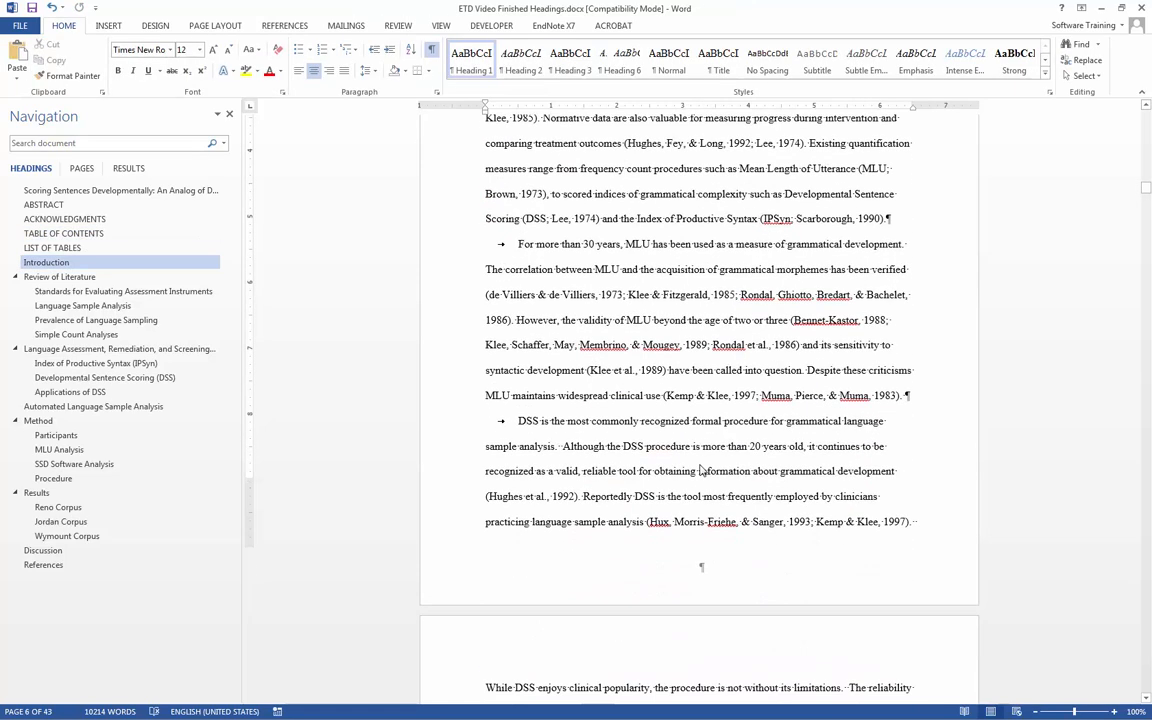
double_click(735, 460)
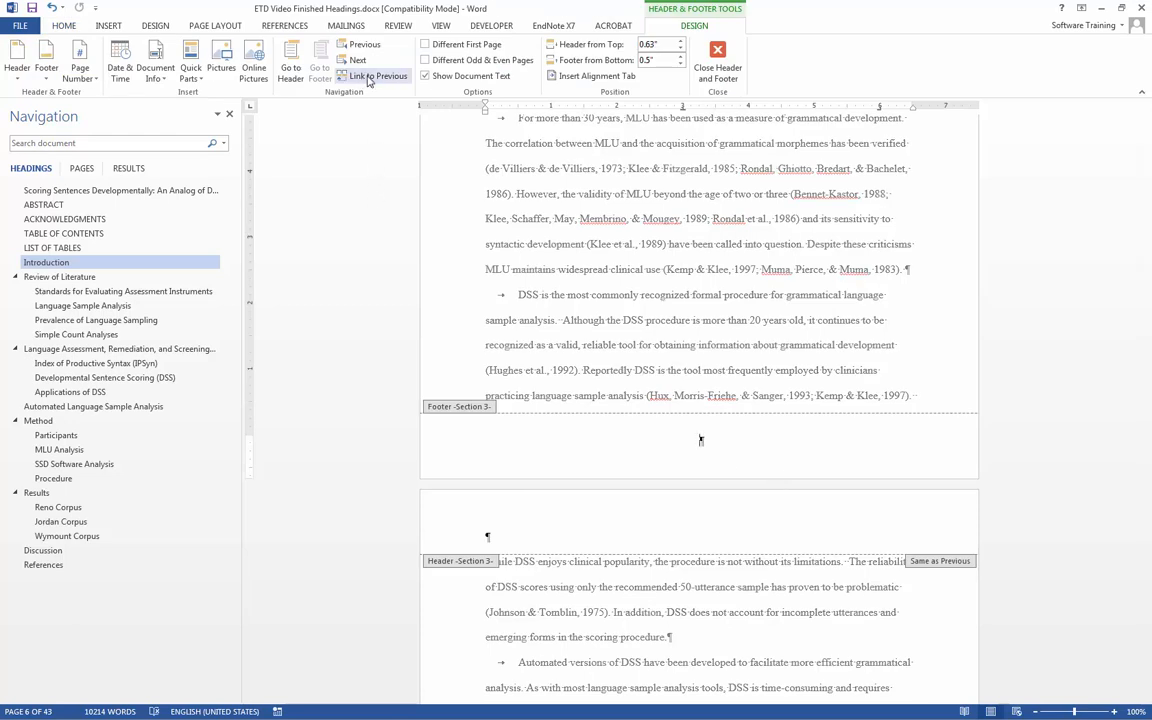
click(80, 64)
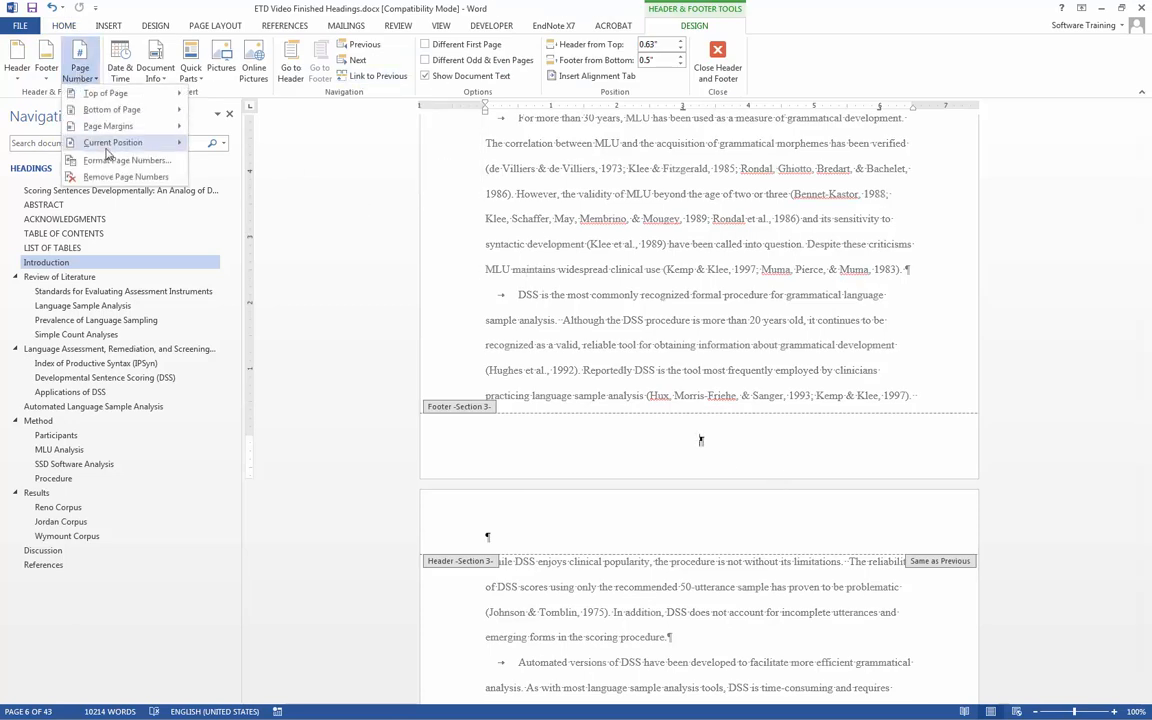
click(108, 159)
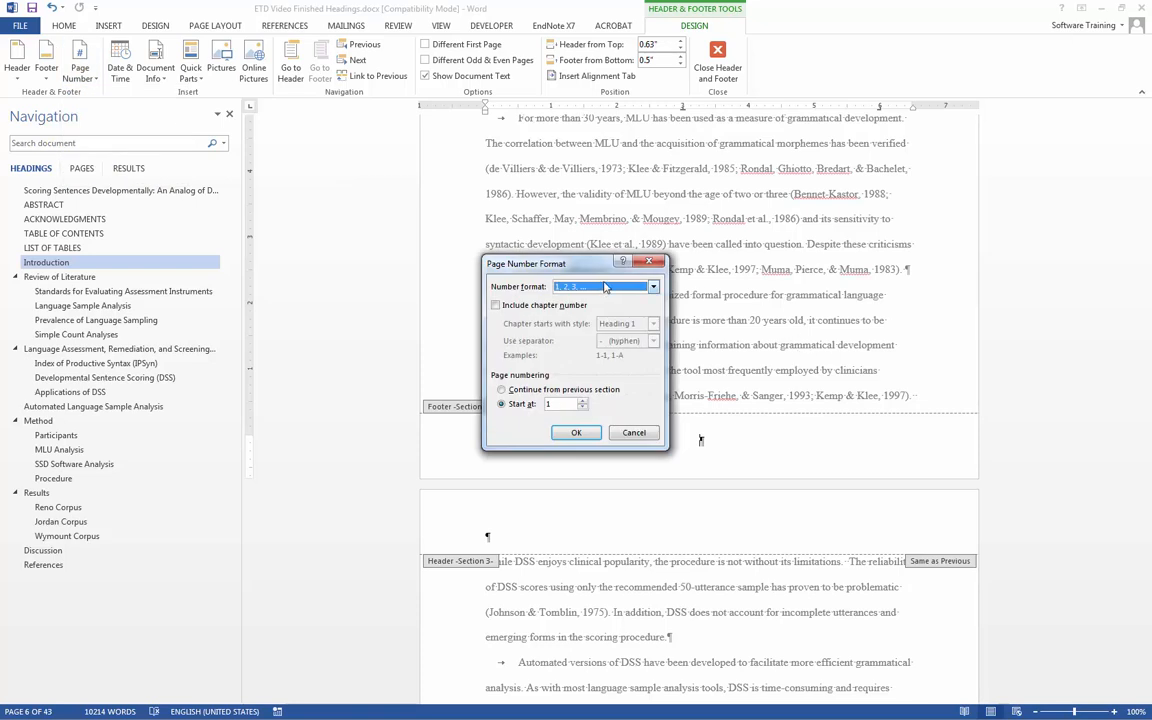
click(576, 432)
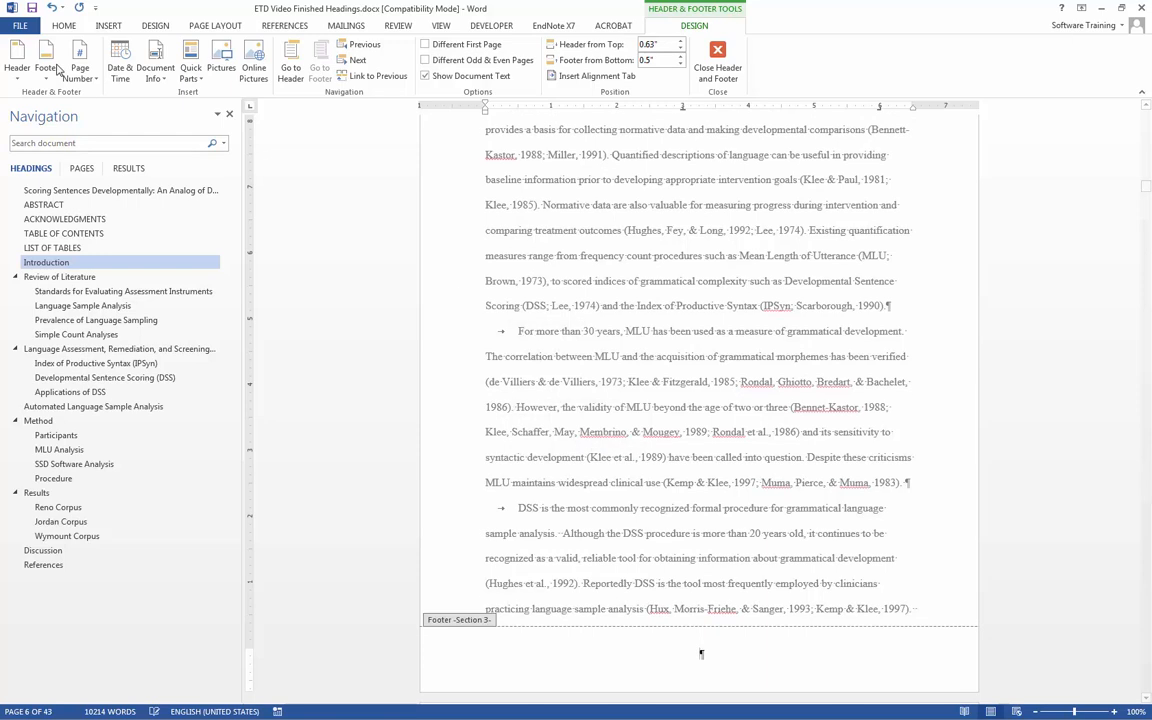
click(84, 70)
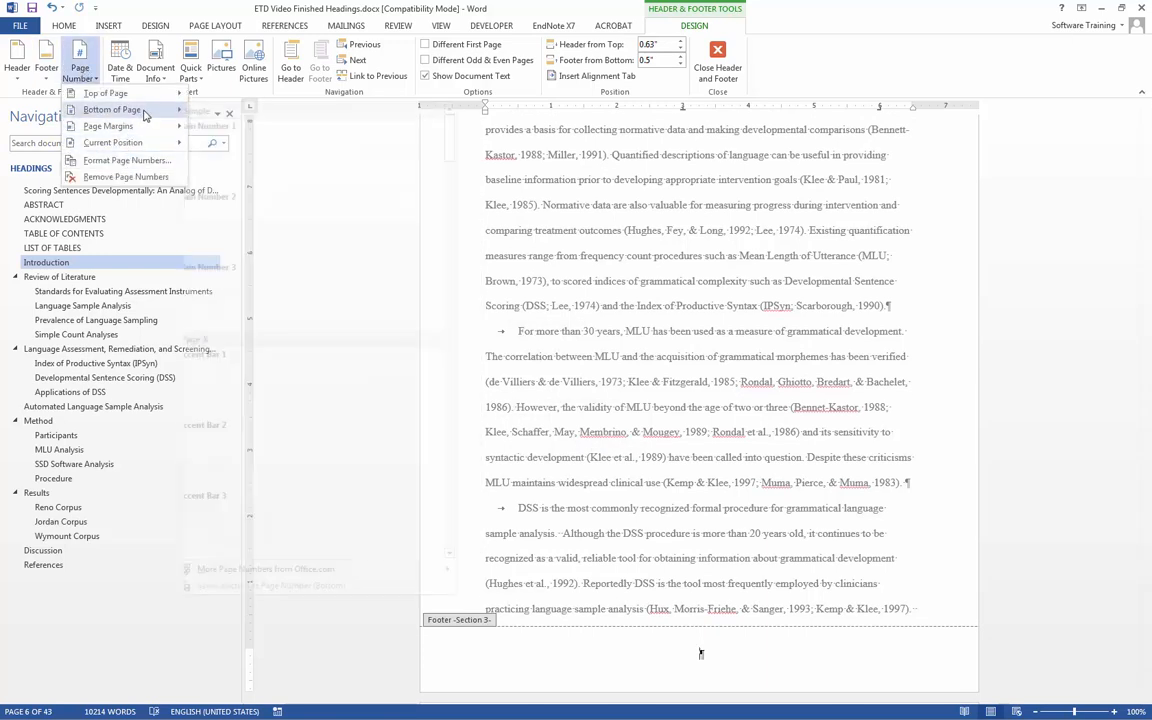
click(376, 282)
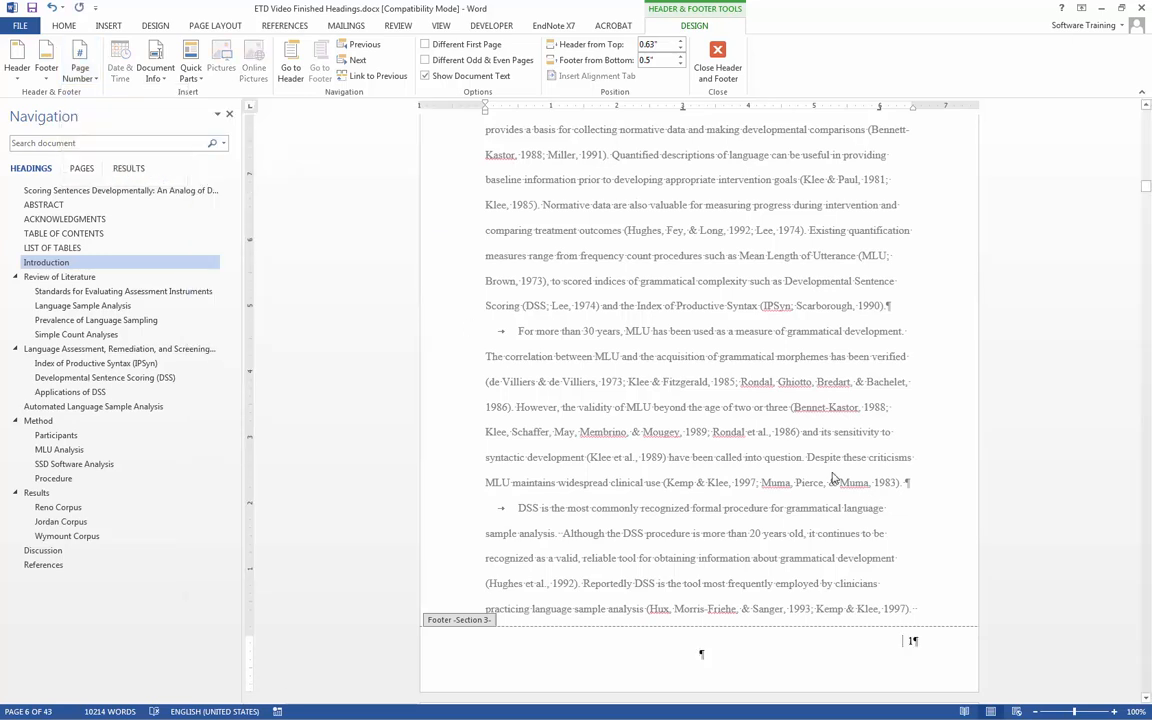
- Review the page numbering across the body headings, including Language Sample Analysis and Applications of DSS, and return to the title page
click(157, 349)
click(130, 406)
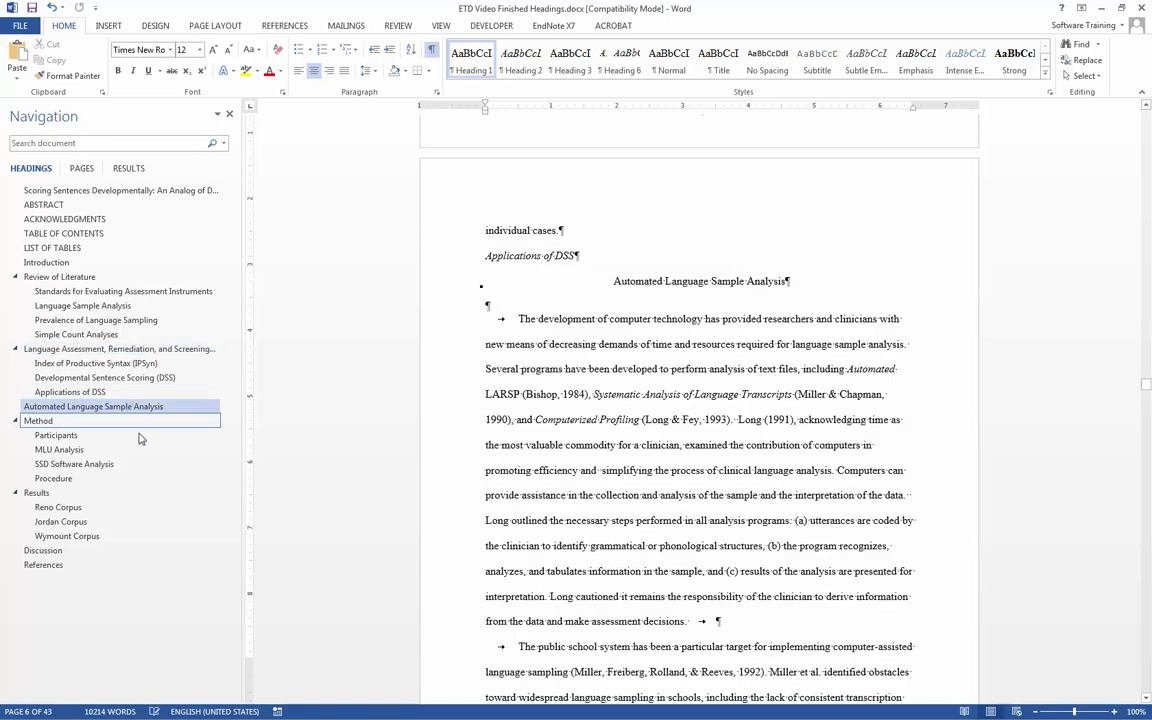
click(141, 440)
click(120, 305)
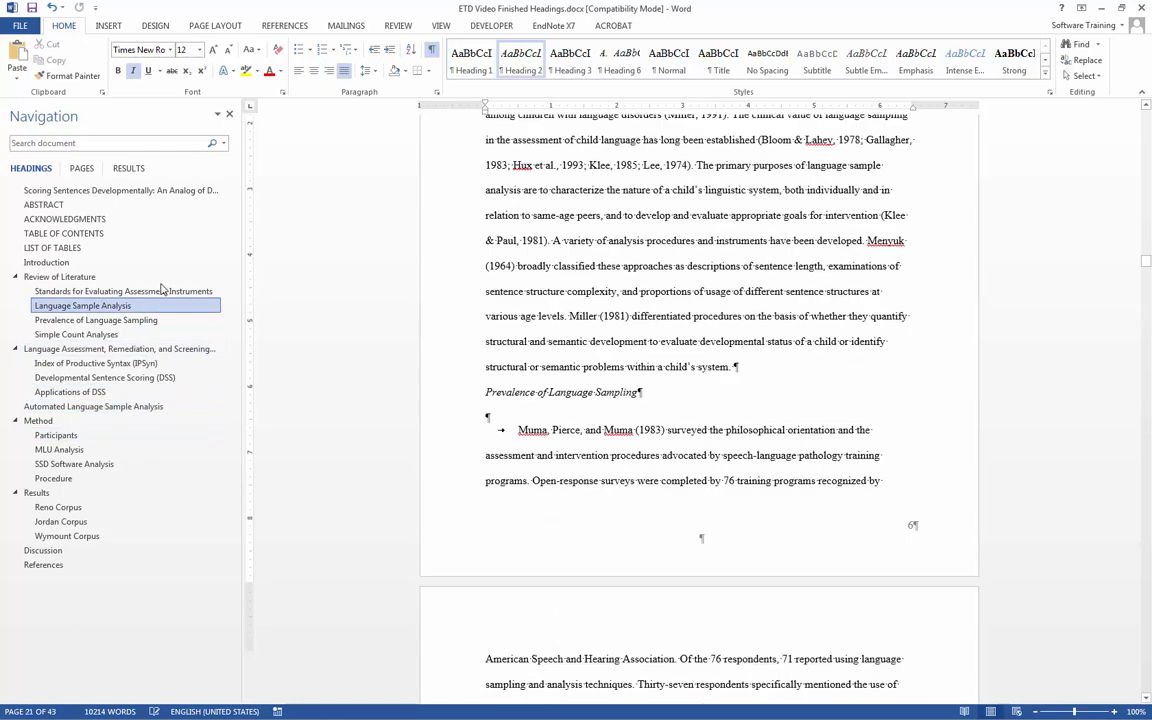
click(134, 262)
click(132, 190)
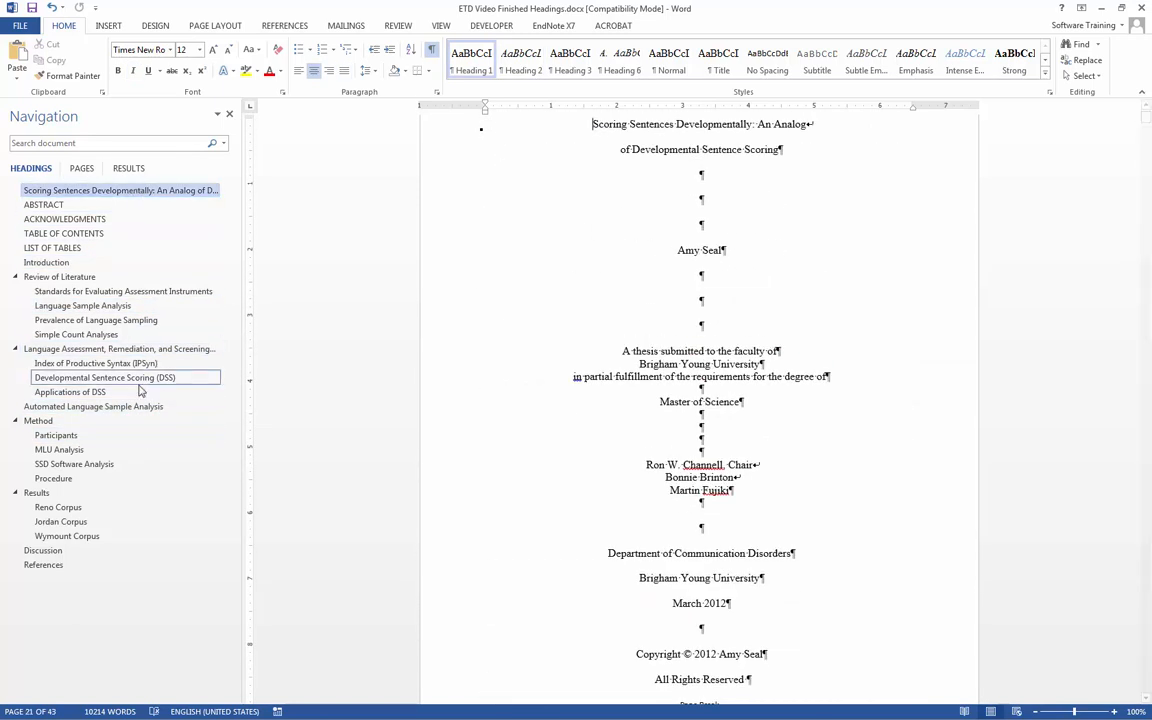
click(140, 391)
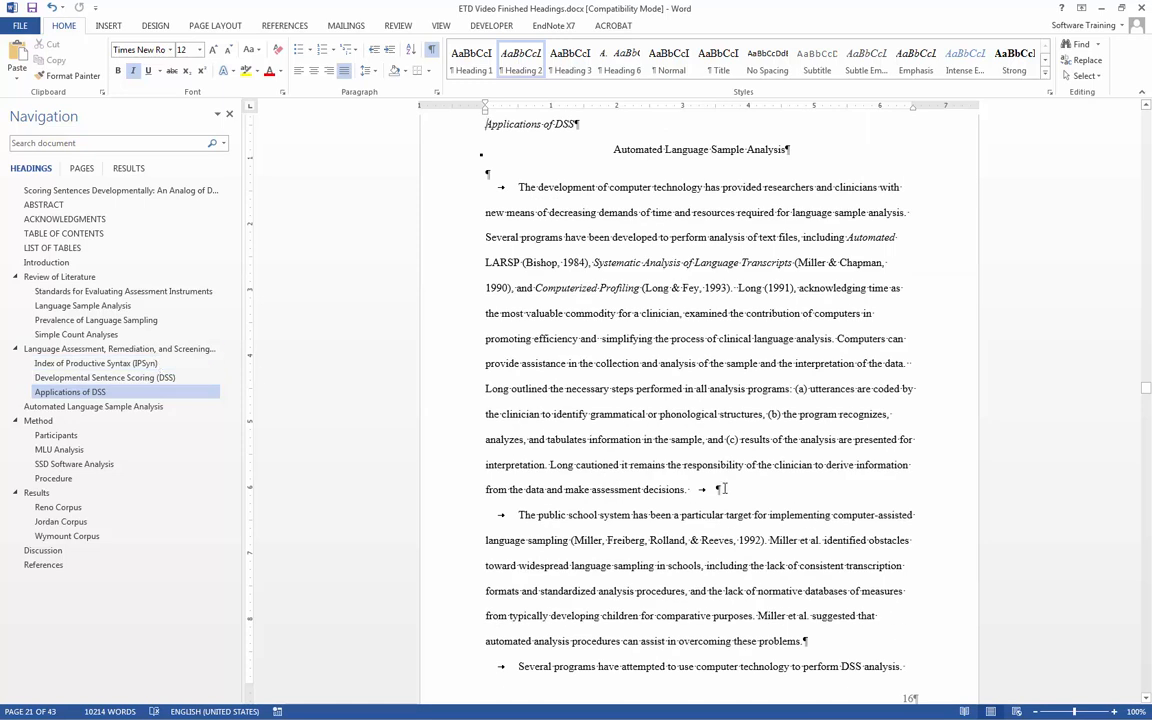
scroll(590, 428, down, 3)
scroll(548, 420, up, 2)
scroll(548, 420, down, 2)
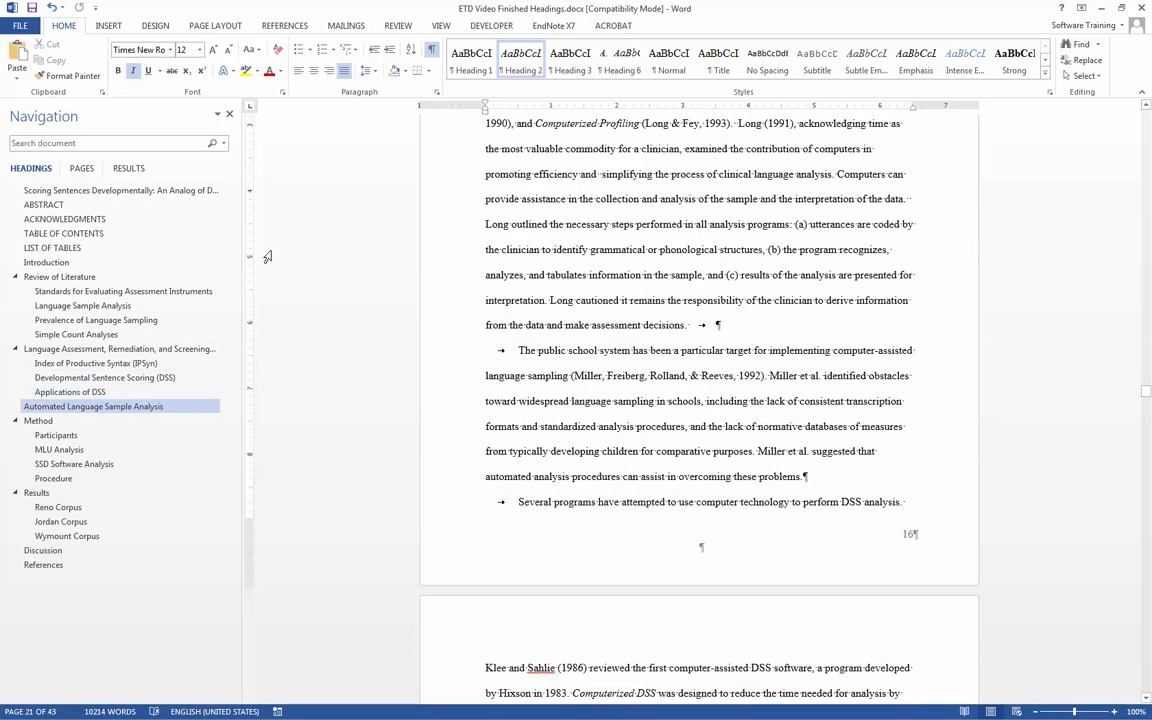
click(145, 195)
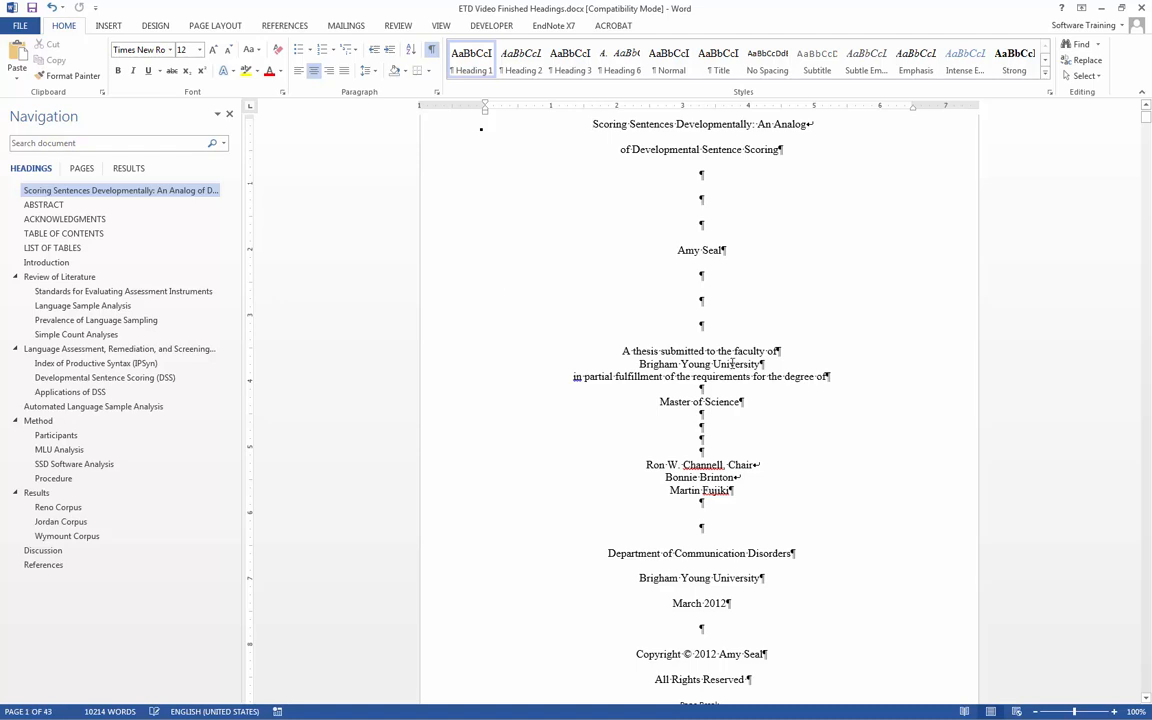